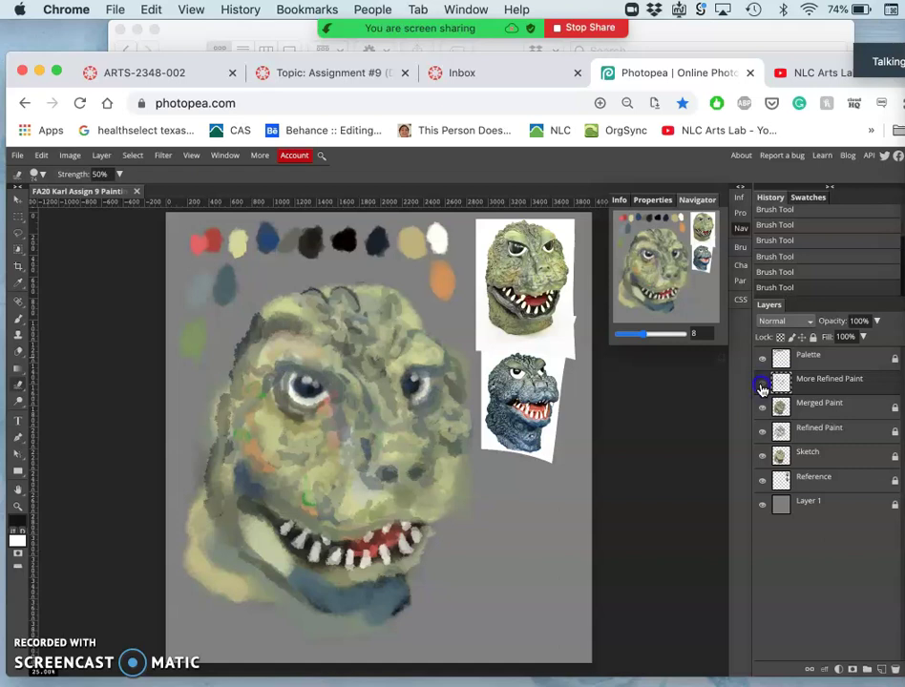
Step: Compare the painting by toggling the visibility of the More Refined Paint and Merged Paint layers
{"action": "left_click", "coordinate": [763, 388]}
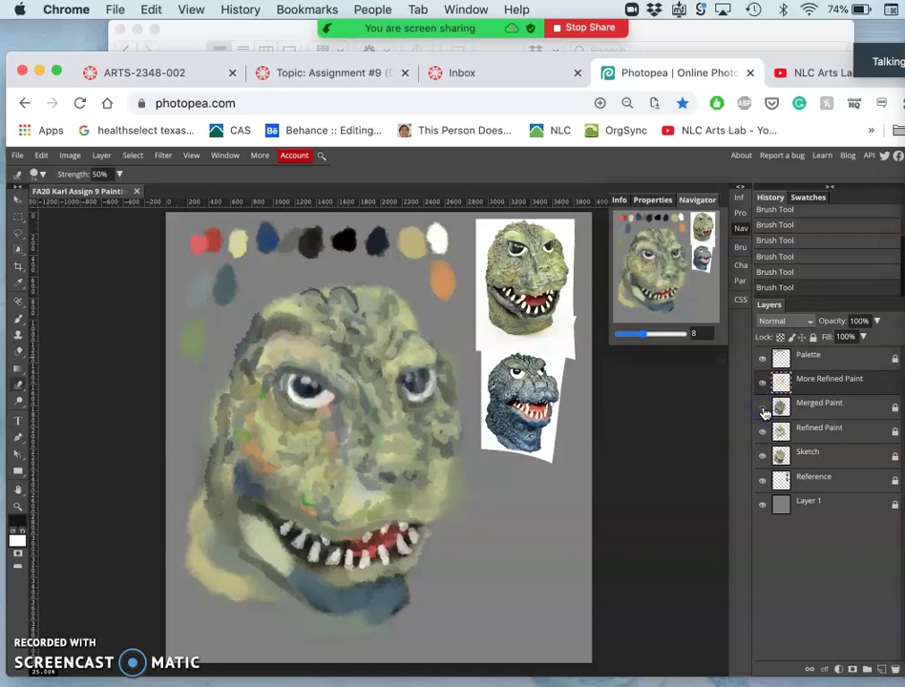
{"action": "left_click", "coordinate": [763, 410]}
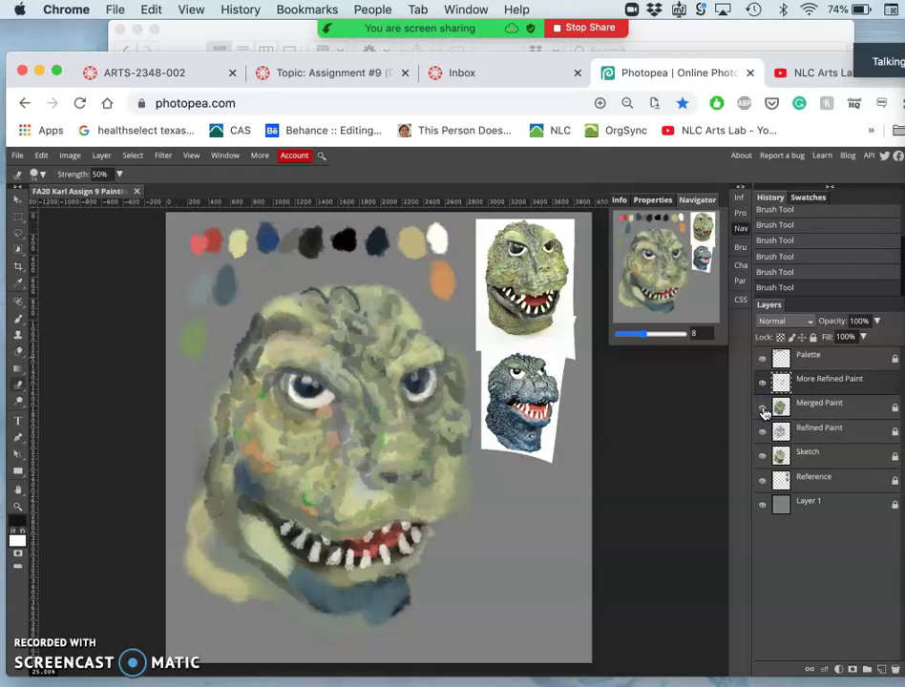
{"action": "left_click", "coordinate": [797, 387]}
{"action": "left_click", "coordinate": [763, 383]}
{"action": "left_click", "coordinate": [763, 384]}
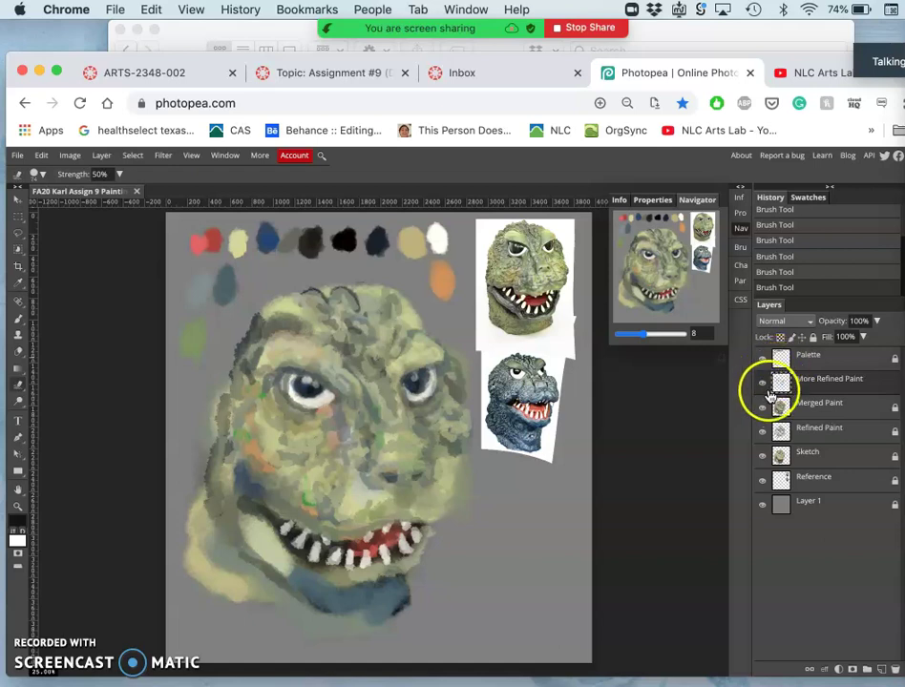
{"action": "left_click", "coordinate": [763, 385]}
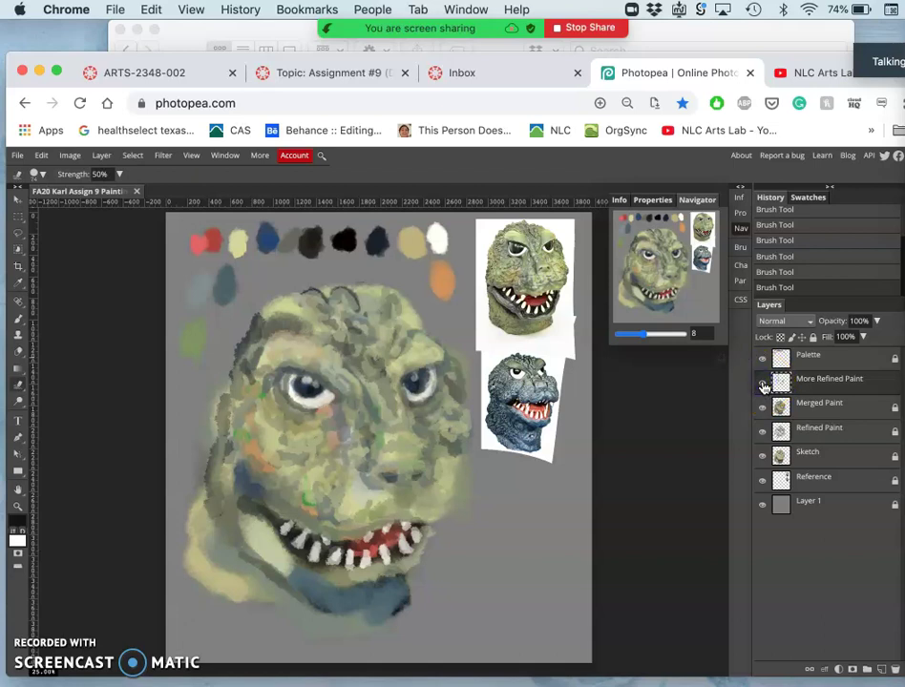
{"action": "left_click", "coordinate": [763, 383]}
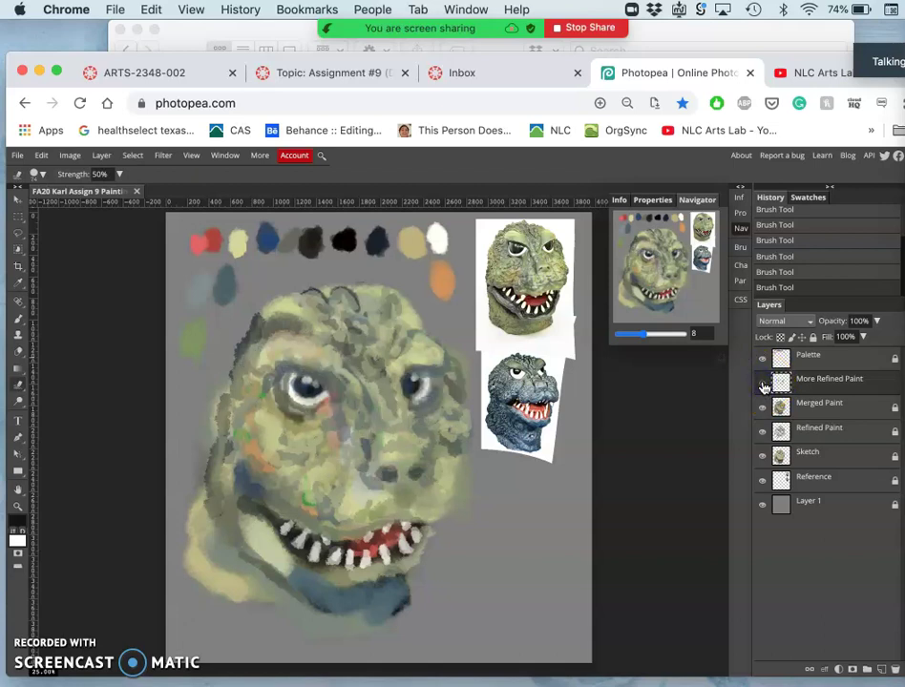
{"action": "left_click", "coordinate": [763, 384]}
{"action": "left_click", "coordinate": [764, 387]}
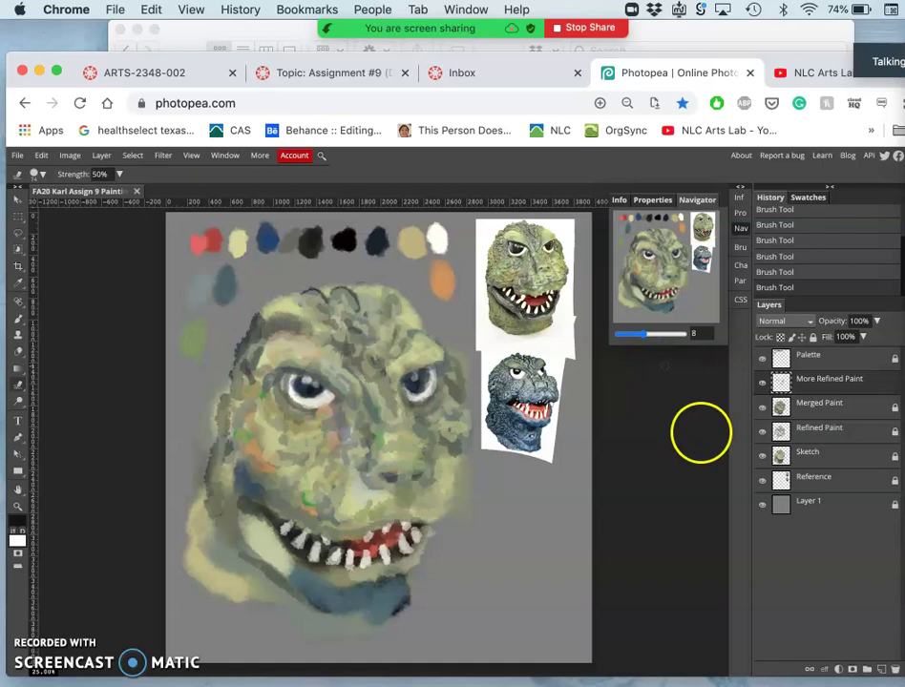
Step: Select the Merged Paint layer and unlock it for editing
{"action": "left_click", "coordinate": [778, 389]}
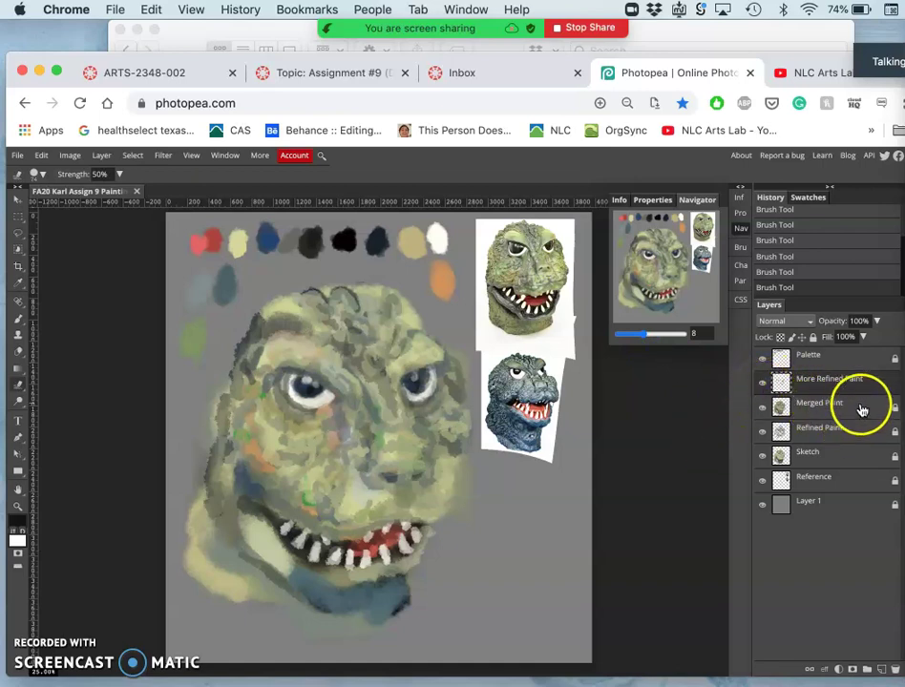
{"action": "left_click", "coordinate": [862, 404]}
{"action": "left_click", "coordinate": [816, 342]}
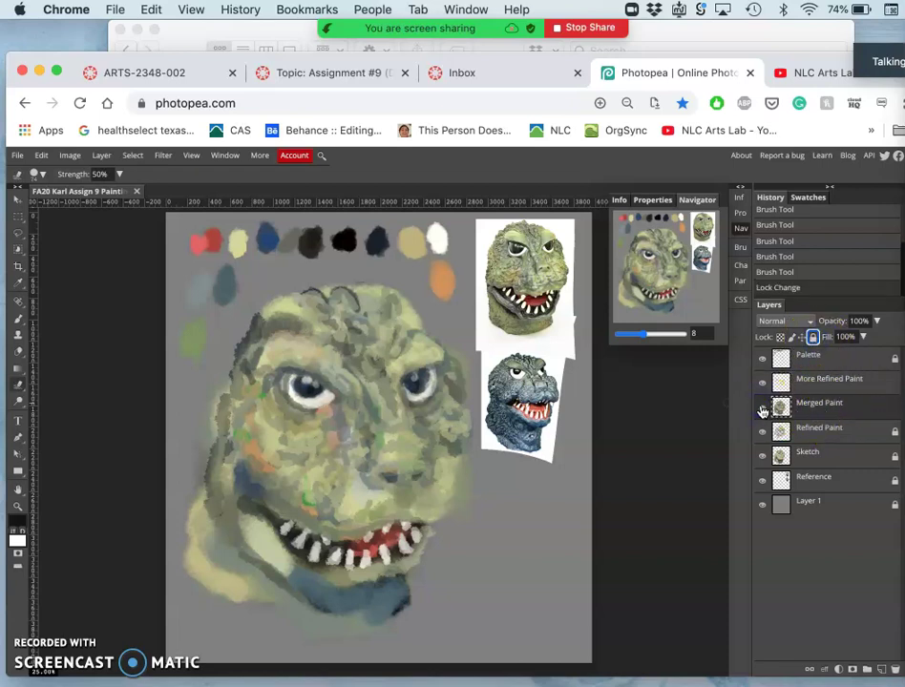
{"action": "left_click", "coordinate": [768, 411]}
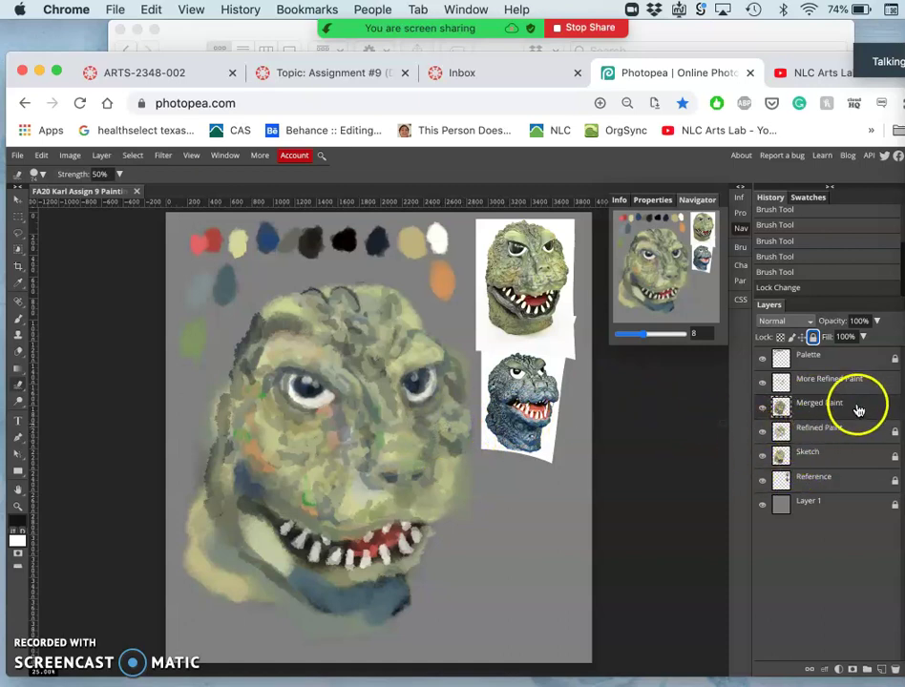
Step: Start a Levels adjustment on the Merged Paint layer and lower the white input level to 233
{"action": "left_click", "coordinate": [71, 155]}
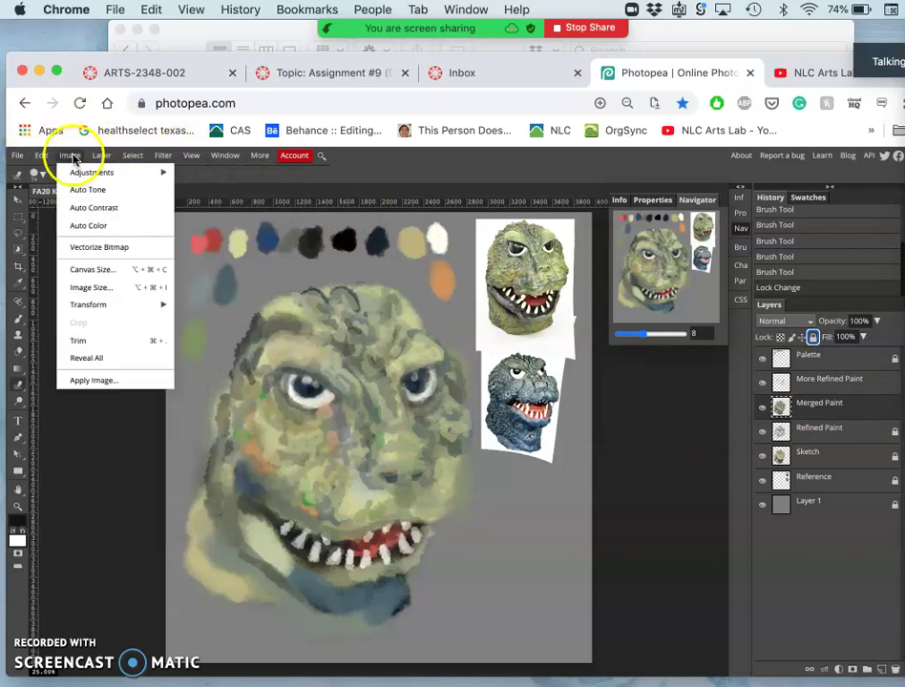
{"action": "mouse_move", "coordinate": [97, 172]}
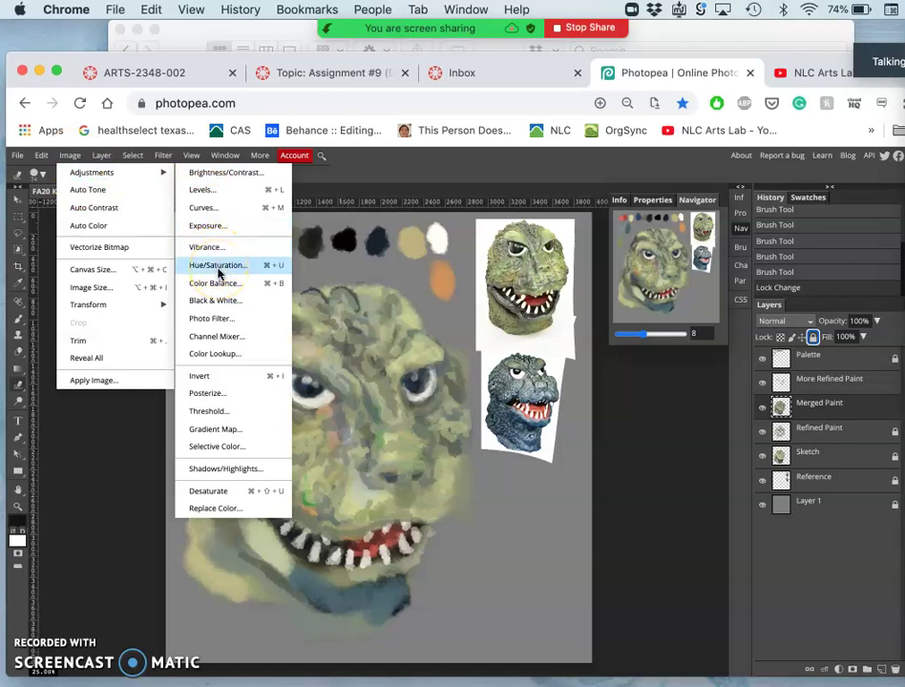
{"action": "left_click", "coordinate": [209, 193]}
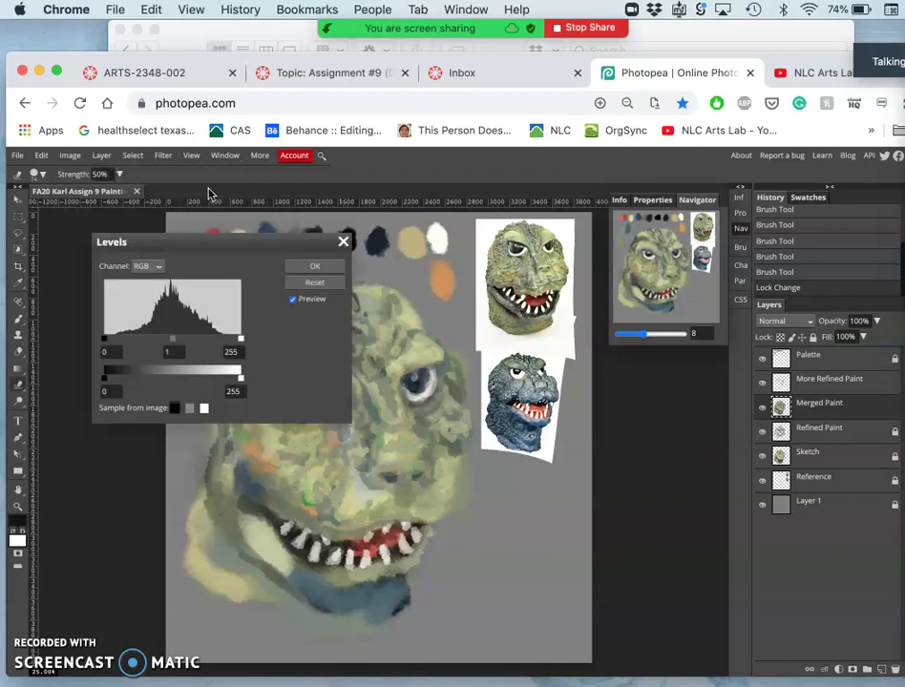
{"action": "left_click_drag", "start_coordinate": [232, 244], "coordinate": [646, 483]}
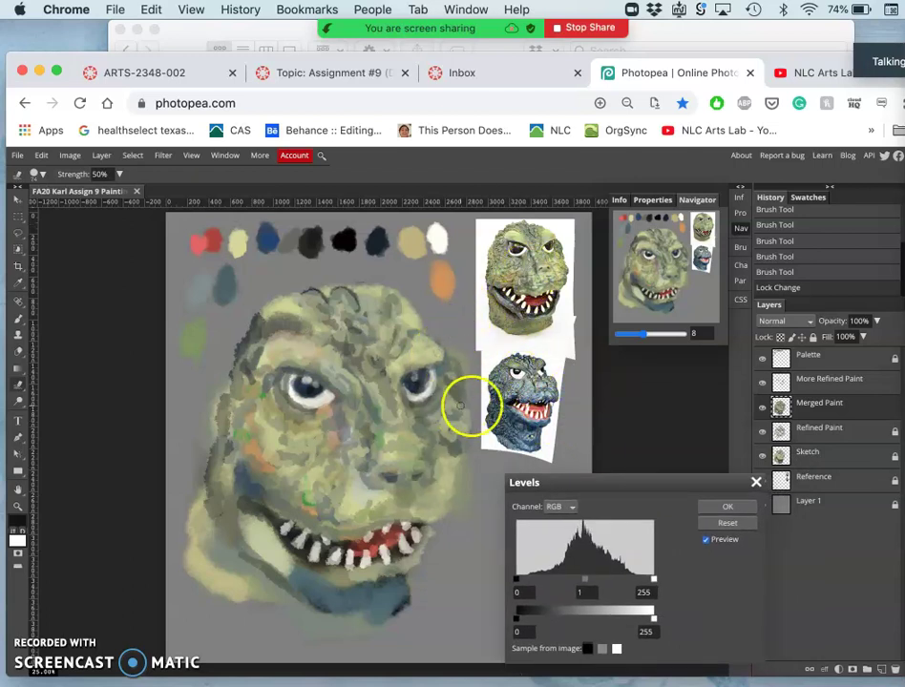
{"action": "left_click_drag", "start_coordinate": [651, 578], "coordinate": [641, 580]}
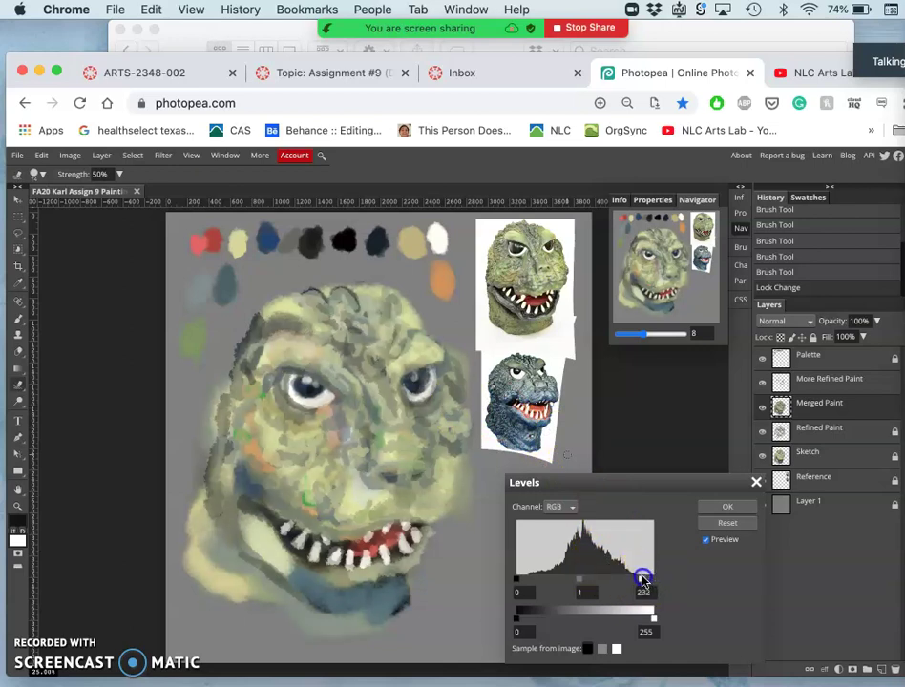
{"action": "left_click_drag", "start_coordinate": [642, 582], "coordinate": [621, 581]}
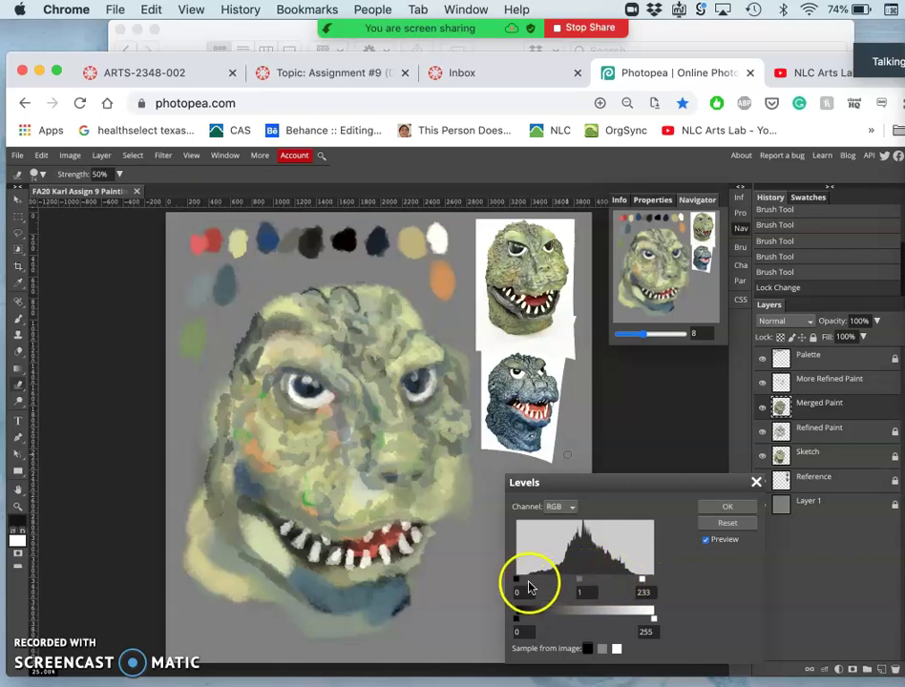
Step: Raise the black input level of the Levels adjustment to 18
{"action": "left_click_drag", "start_coordinate": [519, 586], "coordinate": [563, 583]}
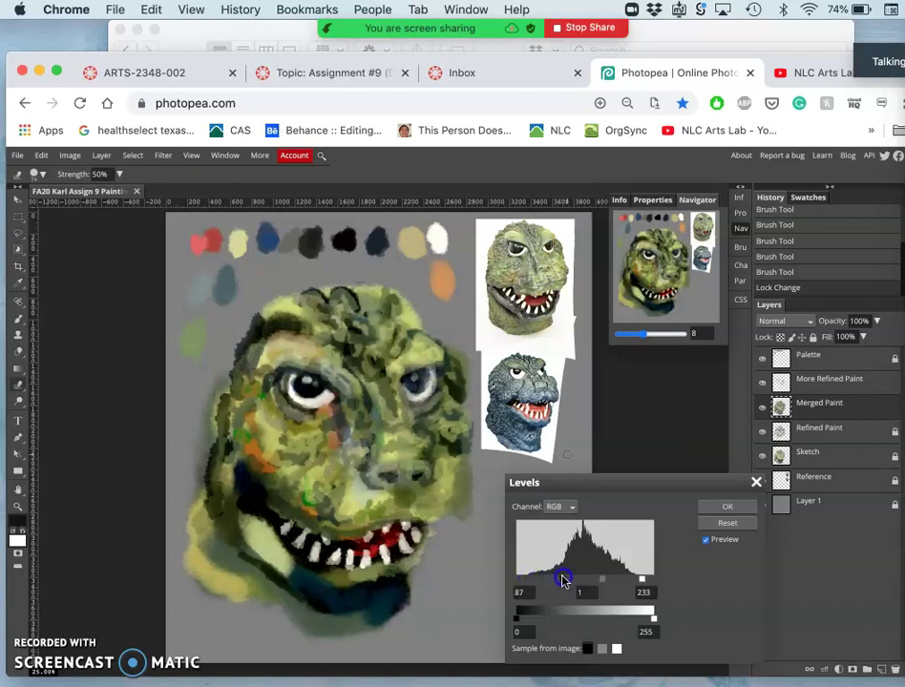
{"action": "left_click_drag", "start_coordinate": [563, 581], "coordinate": [529, 580]}
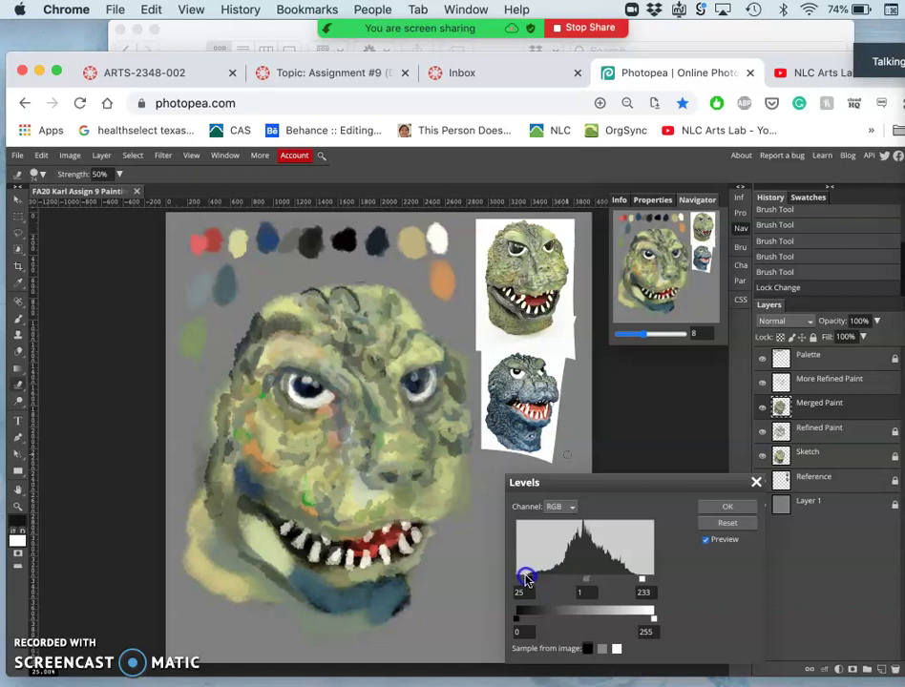
{"action": "left_click_drag", "start_coordinate": [526, 579], "coordinate": [526, 580]}
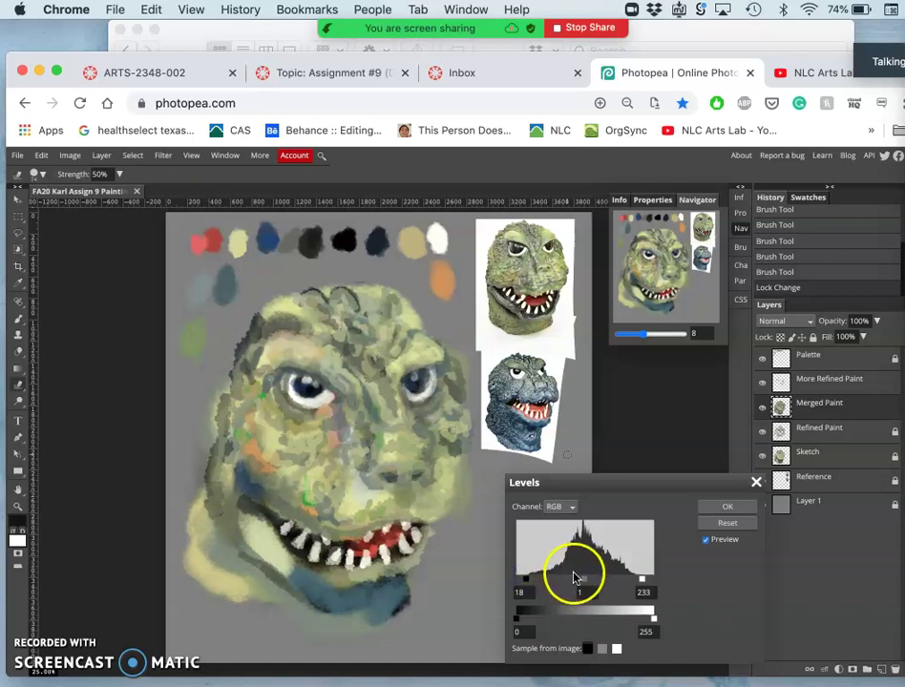
Step: Set the midtone input level to 0.88, keep the output range at 0 to 255, and apply the Levels adjustment
{"action": "mouse_move", "coordinate": [585, 586]}
{"action": "left_mouse_down"}
{"action": "mouse_move", "coordinate": [592, 577]}
{"action": "mouse_move", "coordinate": [574, 580]}
{"action": "mouse_move", "coordinate": [585, 580]}
{"action": "left_mouse_up"}
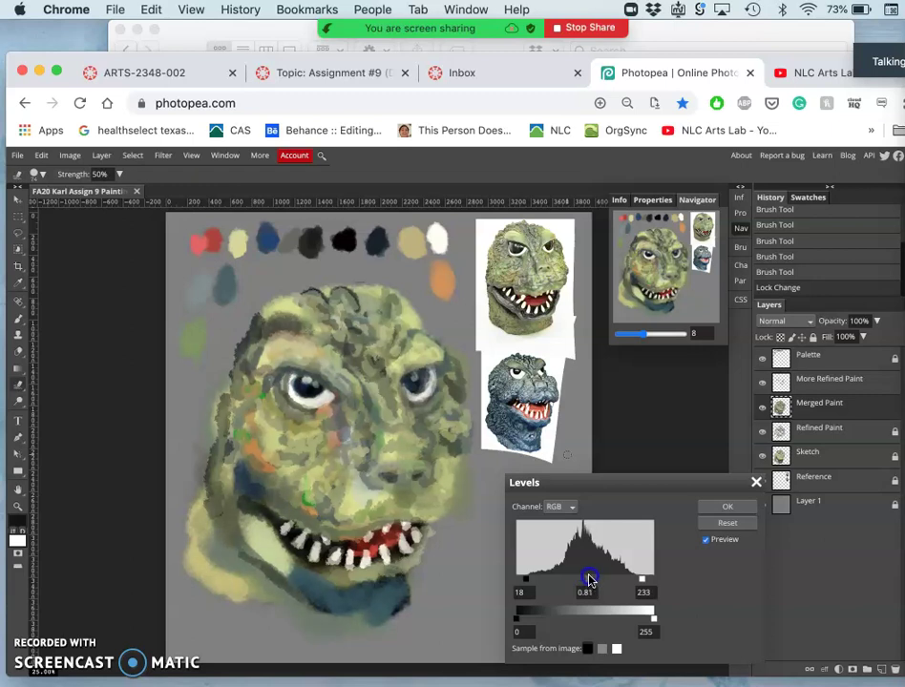
{"action": "left_click_drag", "start_coordinate": [592, 578], "coordinate": [589, 579]}
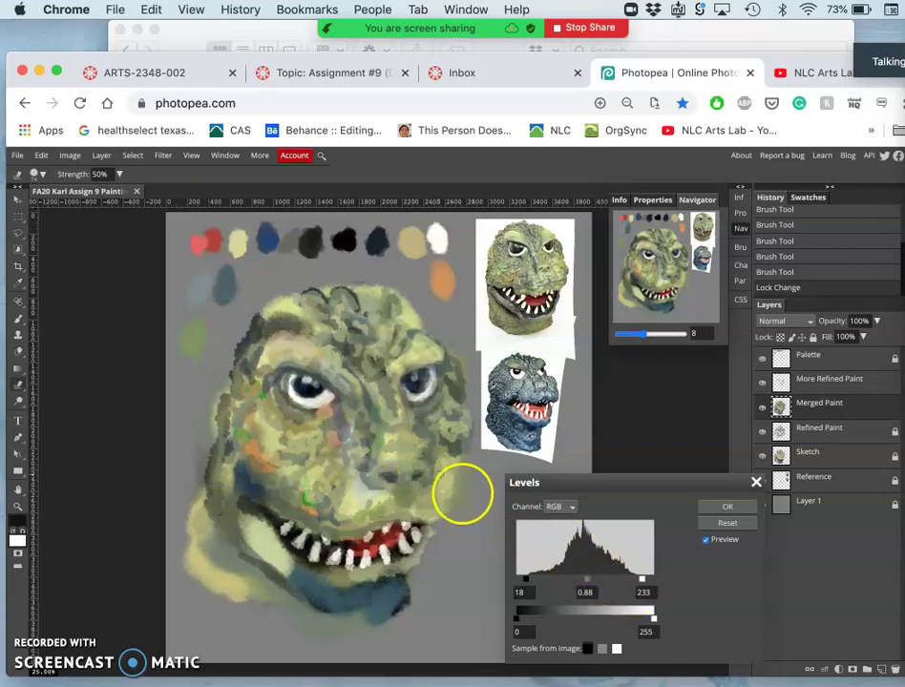
{"action": "mouse_move", "coordinate": [655, 621]}
{"action": "left_mouse_down"}
{"action": "mouse_move", "coordinate": [629, 624]}
{"action": "mouse_move", "coordinate": [673, 623]}
{"action": "left_mouse_up"}
{"action": "mouse_move", "coordinate": [517, 620]}
{"action": "left_mouse_down"}
{"action": "mouse_move", "coordinate": [545, 622]}
{"action": "mouse_move", "coordinate": [499, 615]}
{"action": "left_mouse_up"}
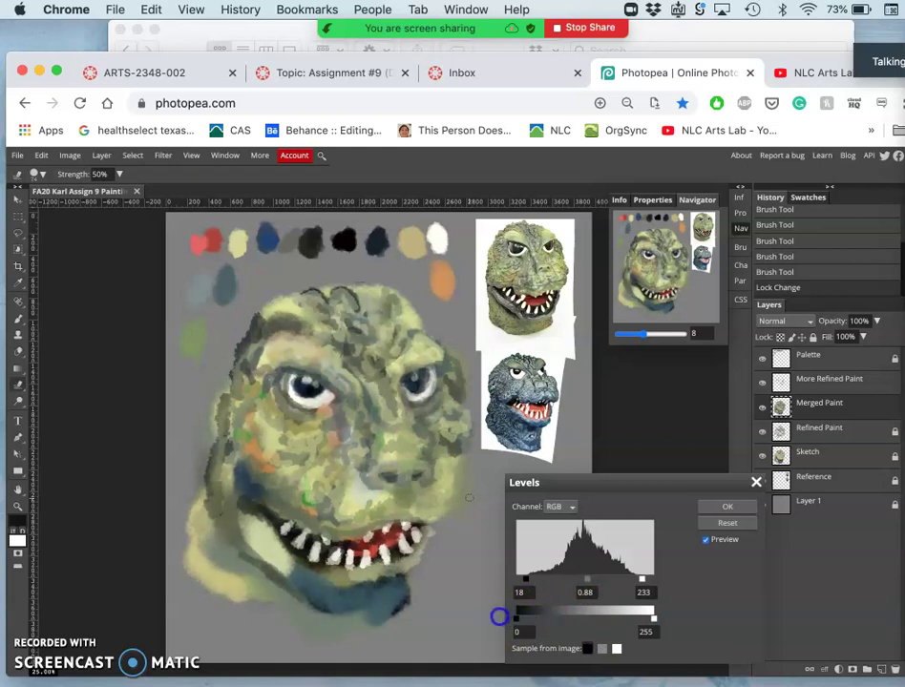
{"action": "left_click", "coordinate": [724, 506]}
Step: Compare the painting before and after Levels by stepping back in the history and restoring the adjustment
{"action": "left_click", "coordinate": [776, 274]}
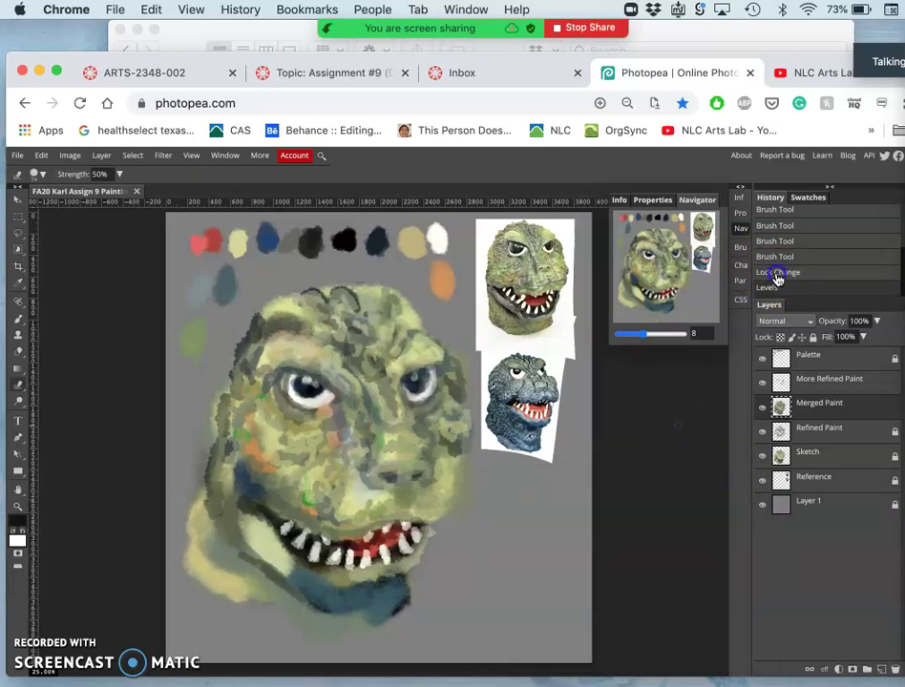
{"action": "left_click", "coordinate": [777, 278]}
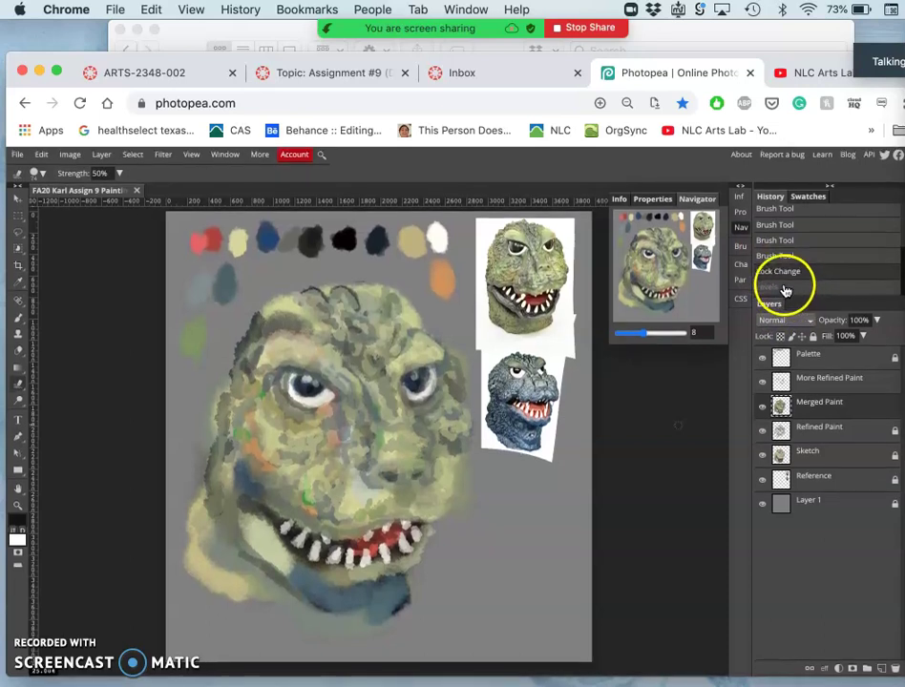
{"action": "left_click", "coordinate": [784, 289]}
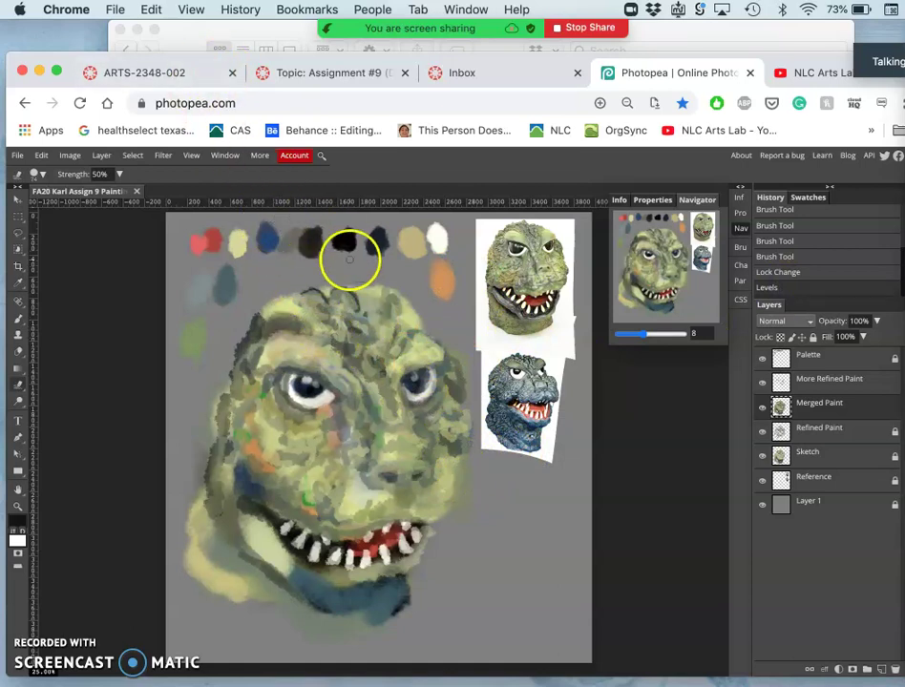
Step: Start a Color Balance adjustment on the Merged Paint layer and set the highlights to red 19, green 15 and blue -12
{"action": "left_click", "coordinate": [70, 156]}
{"action": "mouse_move", "coordinate": [80, 175]}
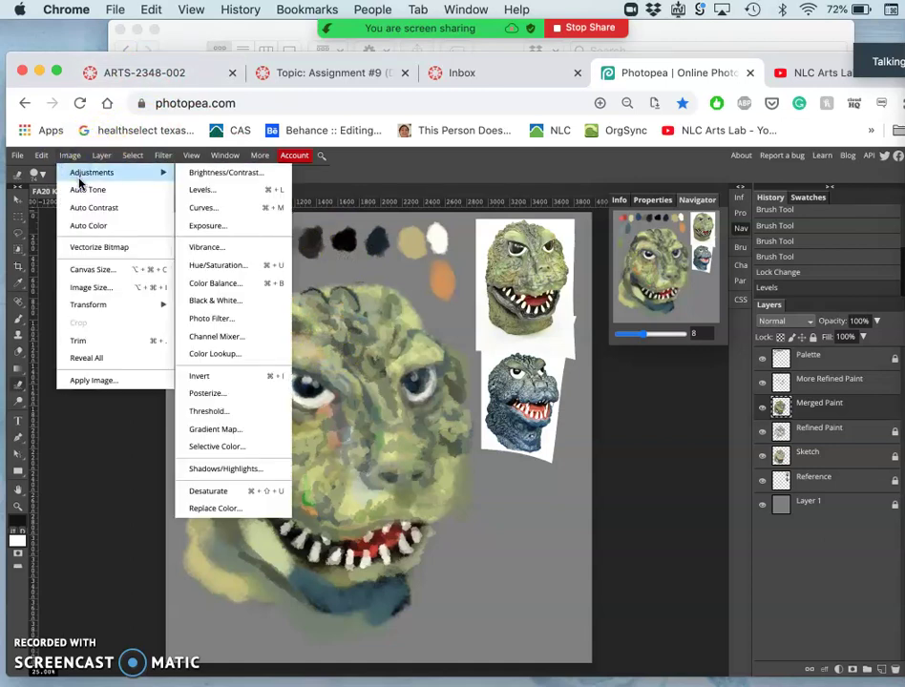
{"action": "left_click", "coordinate": [214, 282]}
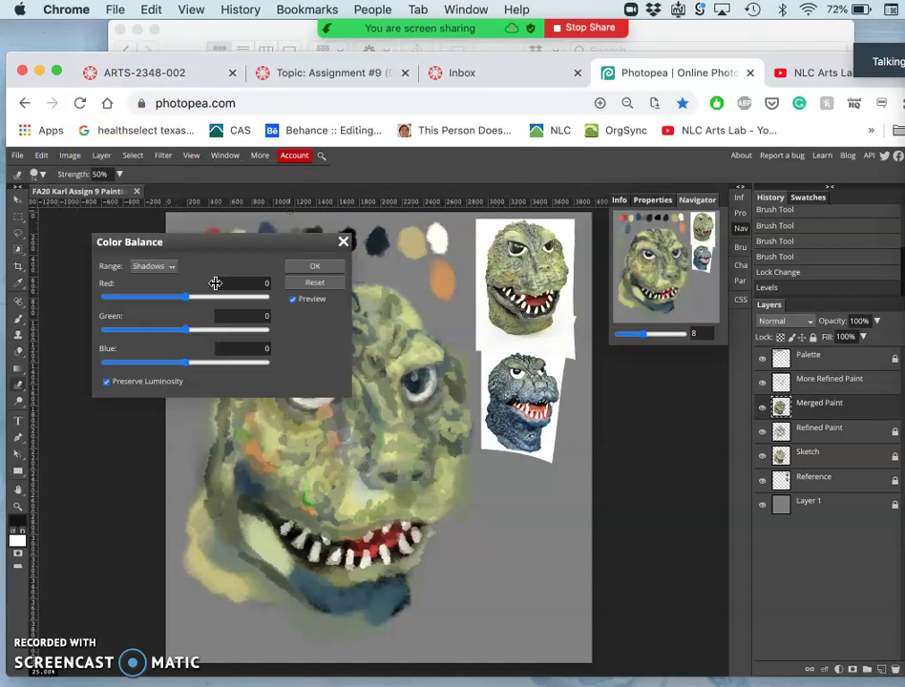
{"action": "left_click_drag", "start_coordinate": [257, 237], "coordinate": [630, 209]}
{"action": "left_click", "coordinate": [540, 241]}
{"action": "left_click", "coordinate": [540, 258]}
{"action": "left_click_drag", "start_coordinate": [557, 270], "coordinate": [576, 273]}
{"action": "left_click", "coordinate": [558, 334]}
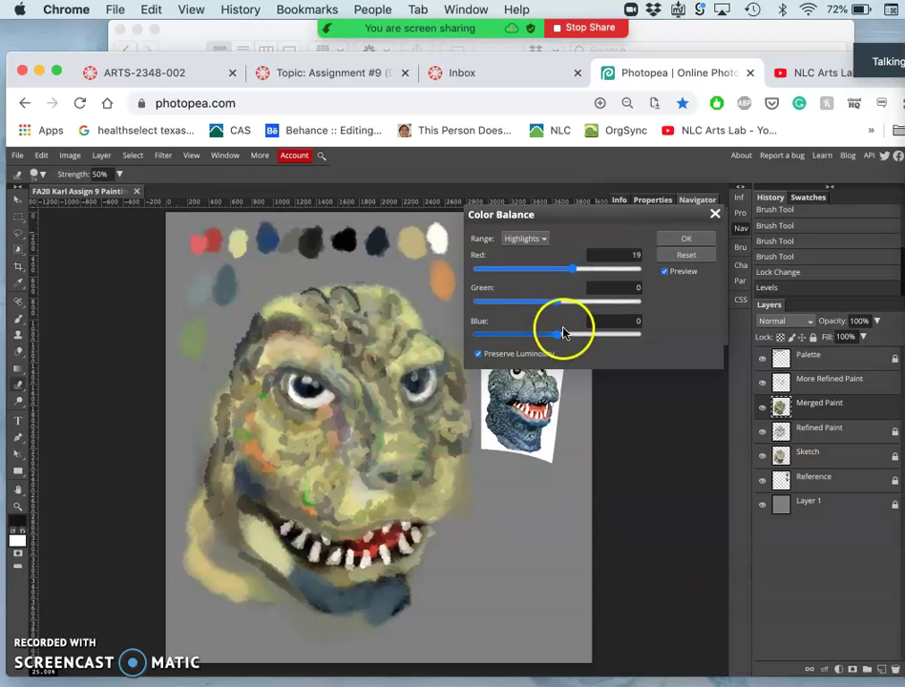
{"action": "left_click_drag", "start_coordinate": [560, 337], "coordinate": [545, 338]}
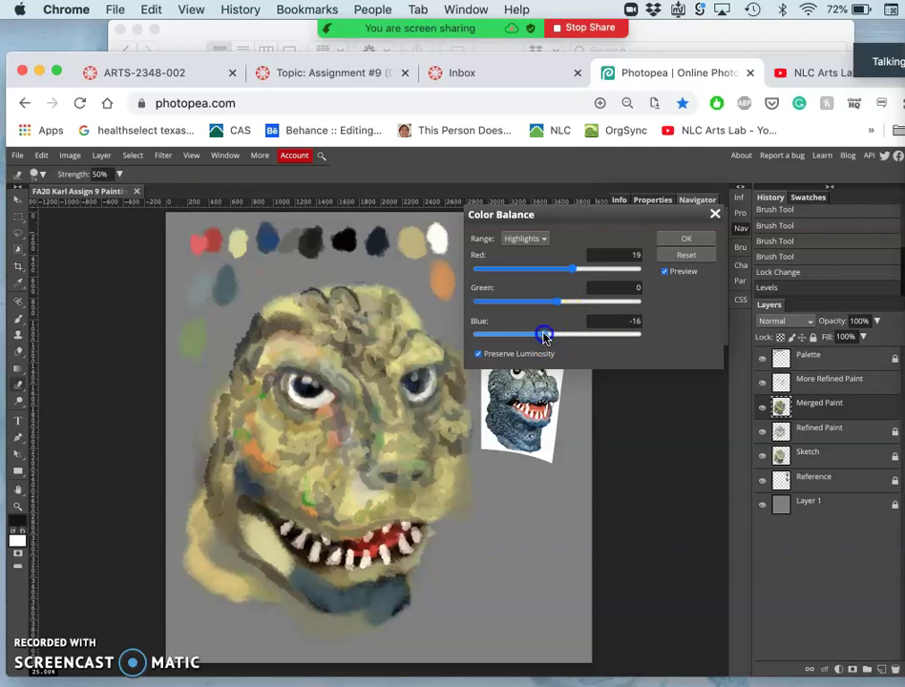
{"action": "left_click_drag", "start_coordinate": [547, 335], "coordinate": [570, 305]}
{"action": "left_click", "coordinate": [559, 307]}
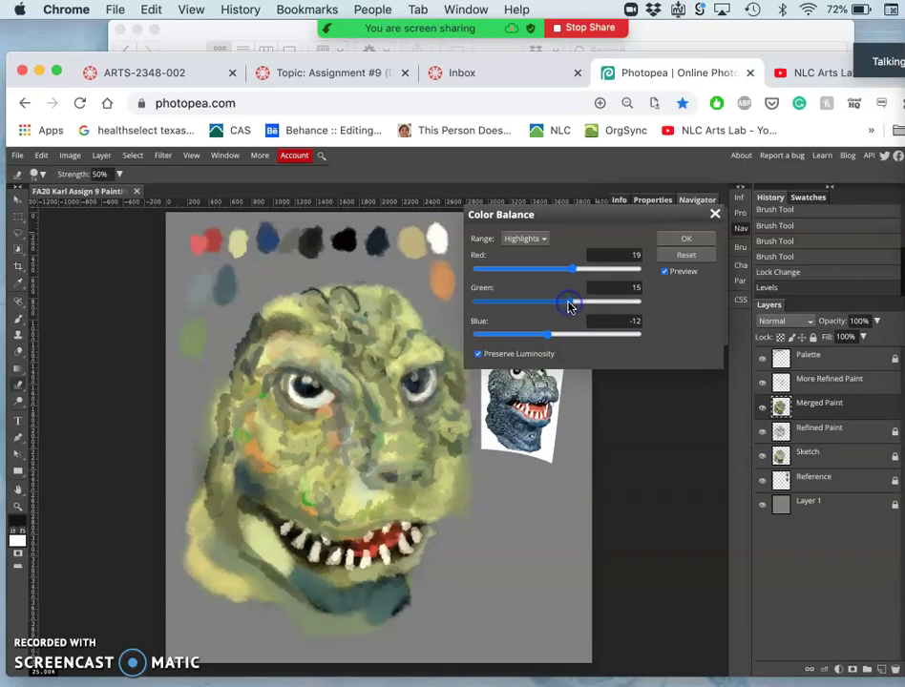
Step: Set the Color Balance shadows to about red -10, green -12 and blue 21
{"action": "left_click", "coordinate": [528, 247]}
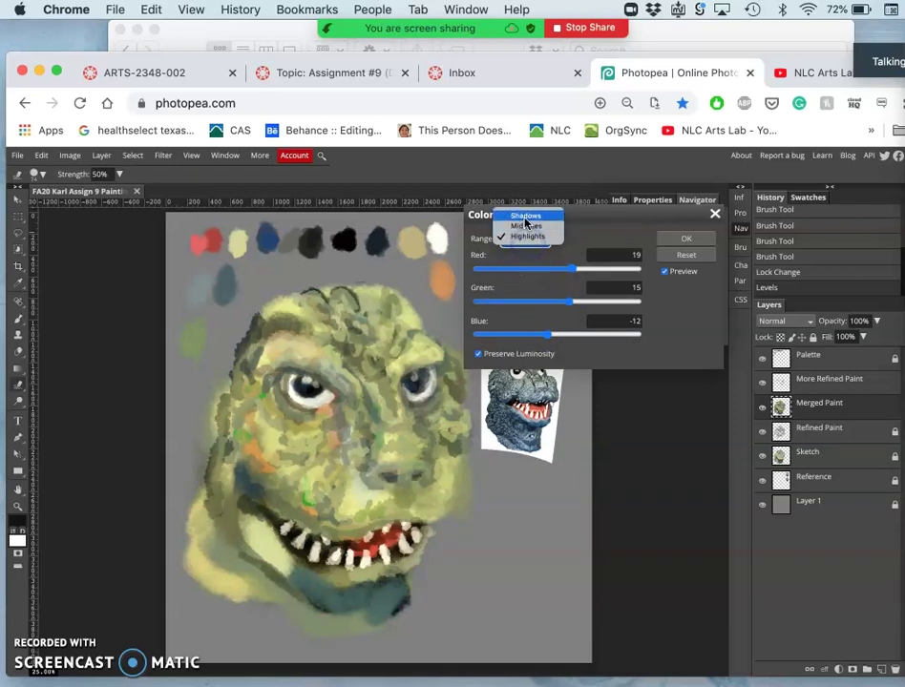
{"action": "left_click", "coordinate": [525, 220]}
{"action": "left_click_drag", "start_coordinate": [560, 269], "coordinate": [551, 270]}
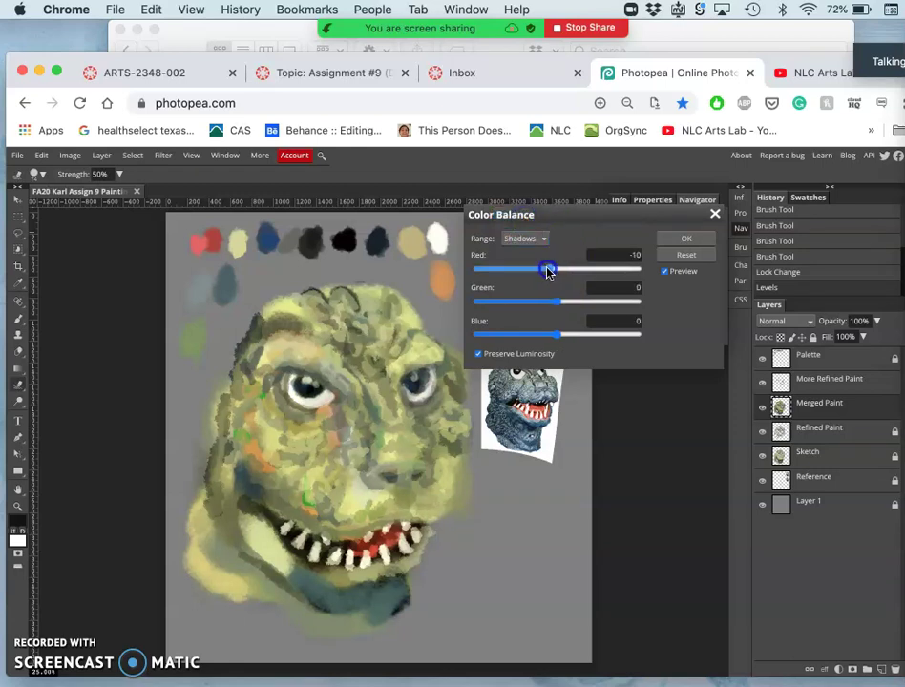
{"action": "left_click", "coordinate": [560, 335]}
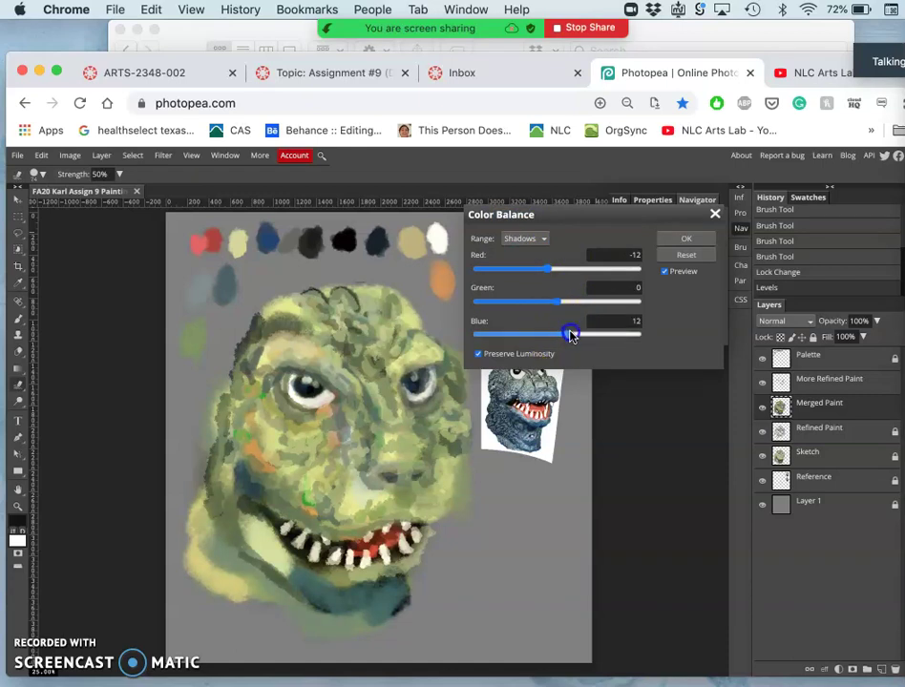
{"action": "left_click_drag", "start_coordinate": [573, 335], "coordinate": [554, 305]}
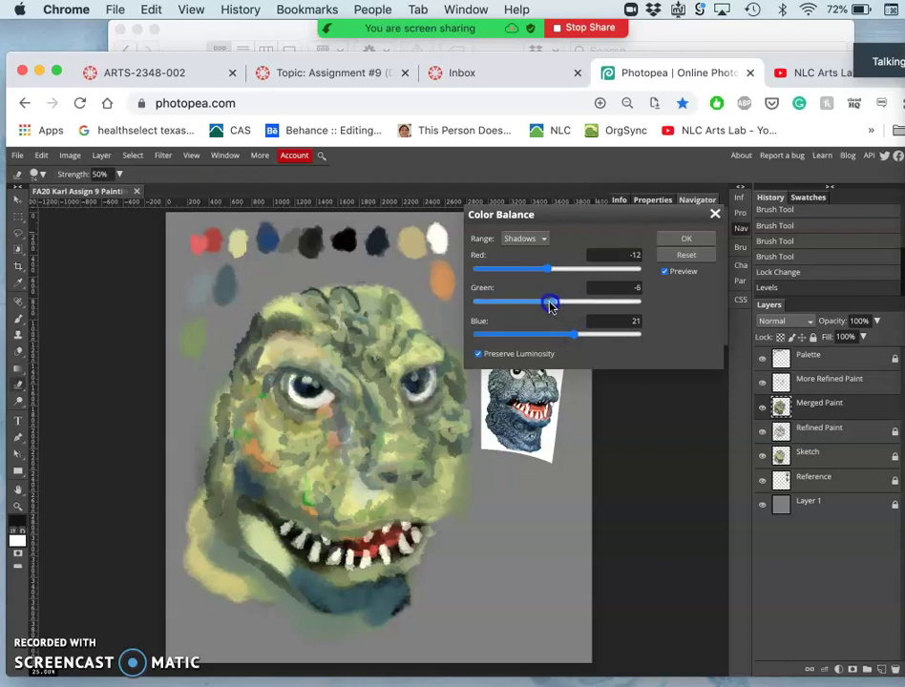
{"action": "left_click_drag", "start_coordinate": [549, 305], "coordinate": [550, 274]}
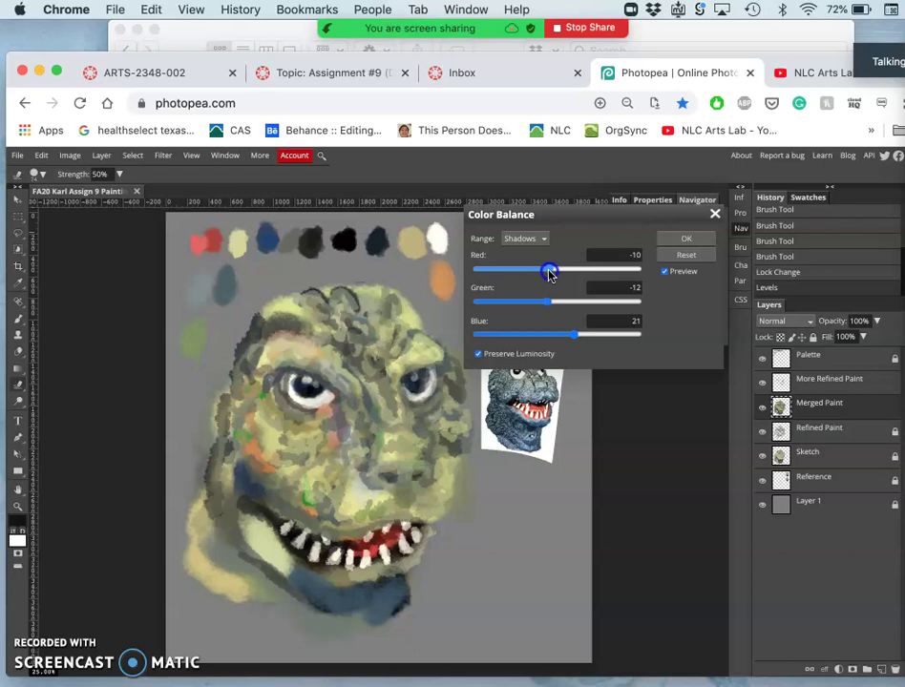
{"action": "left_click_drag", "start_coordinate": [550, 274], "coordinate": [560, 304]}
Step: Set the Color Balance midtones to about red -12, green -4 and blue 23, and apply the adjustment
{"action": "left_click", "coordinate": [528, 238]}
{"action": "left_click", "coordinate": [530, 247]}
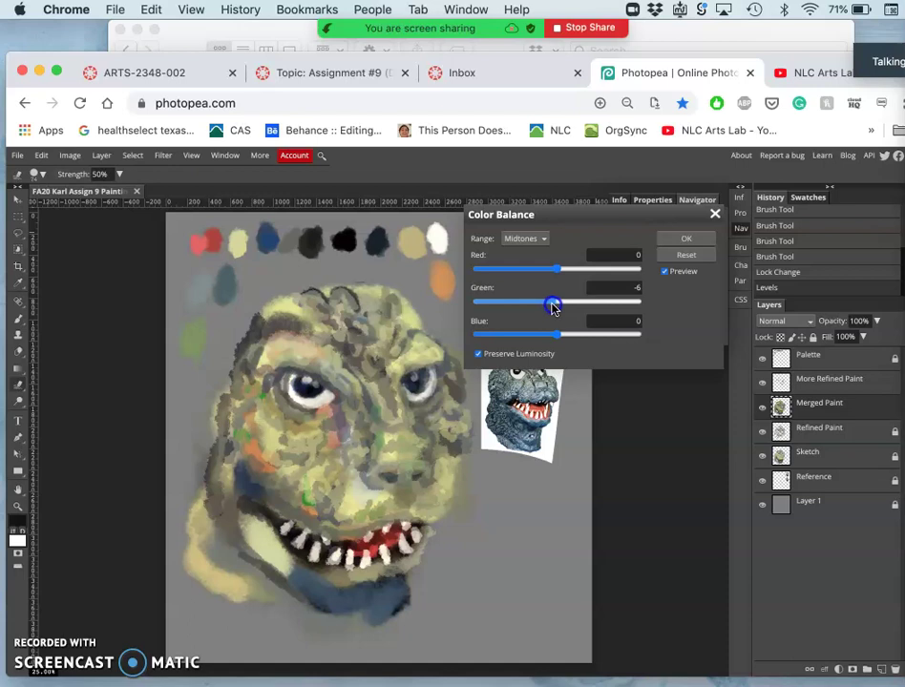
{"action": "left_click_drag", "start_coordinate": [553, 305], "coordinate": [556, 304]}
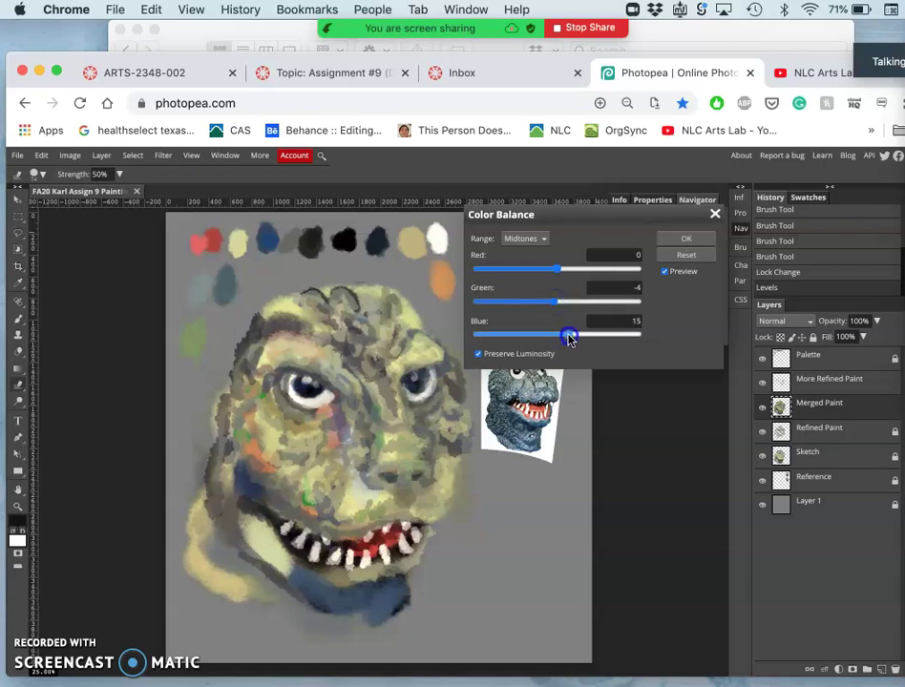
{"action": "left_click_drag", "start_coordinate": [571, 339], "coordinate": [577, 337]}
{"action": "left_click", "coordinate": [559, 273]}
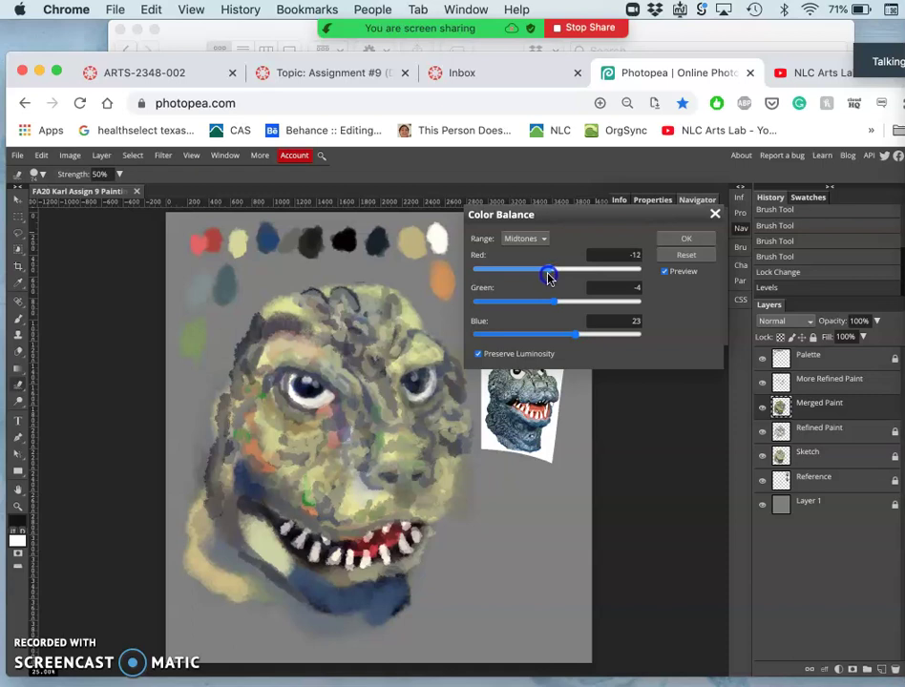
{"action": "left_click_drag", "start_coordinate": [549, 276], "coordinate": [551, 276]}
{"action": "left_click", "coordinate": [671, 239]}
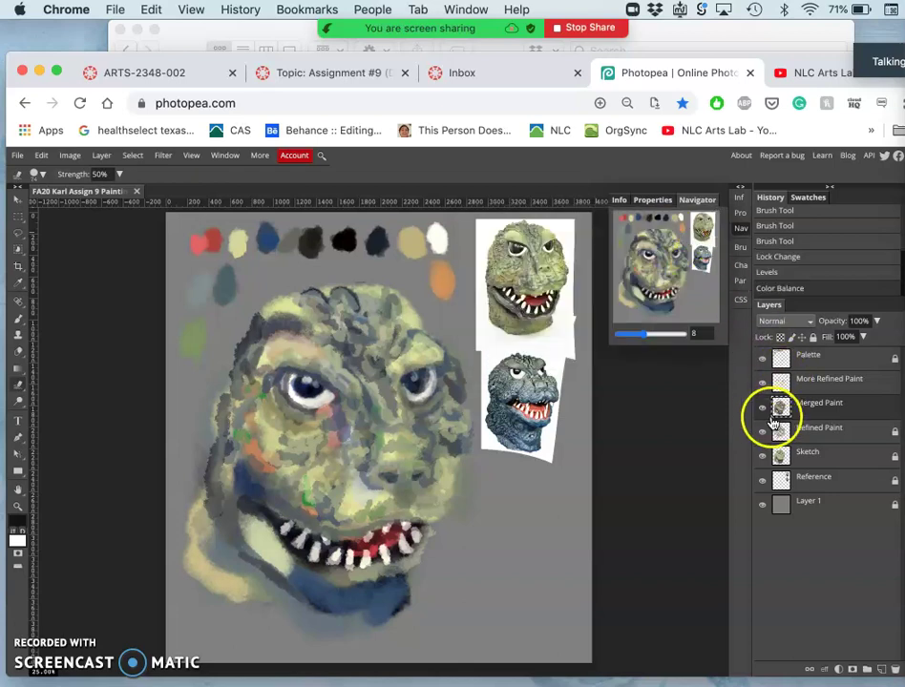
Step: Compare the painting before and after Color Balance by stepping back to Levels in the history and restoring the adjustment
{"action": "left_click", "coordinate": [775, 291]}
{"action": "left_click", "coordinate": [775, 272]}
{"action": "left_click", "coordinate": [774, 276]}
{"action": "left_click", "coordinate": [773, 290]}
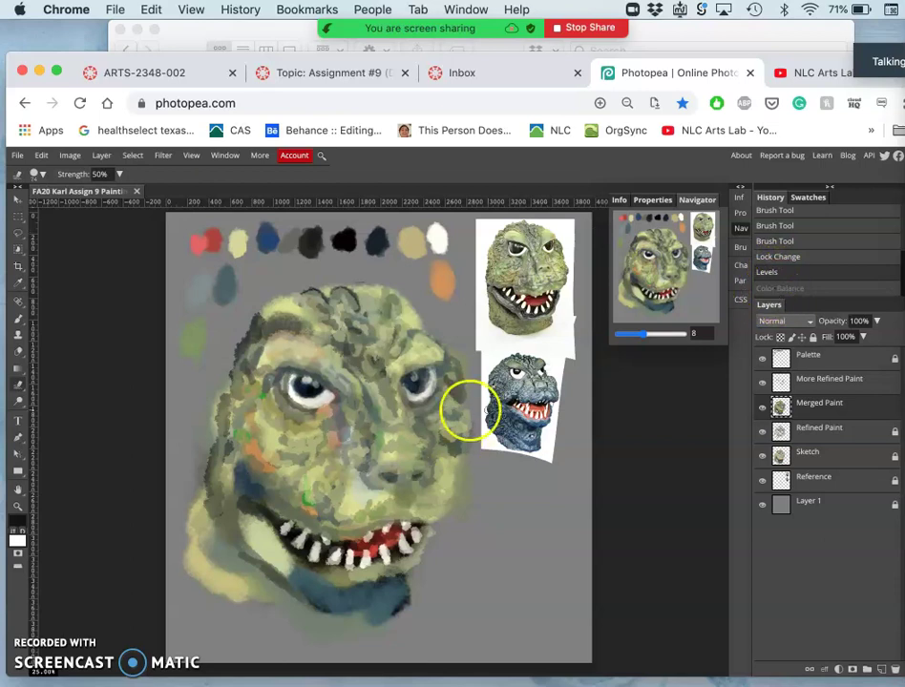
{"action": "left_click", "coordinate": [773, 274]}
{"action": "left_click", "coordinate": [772, 291]}
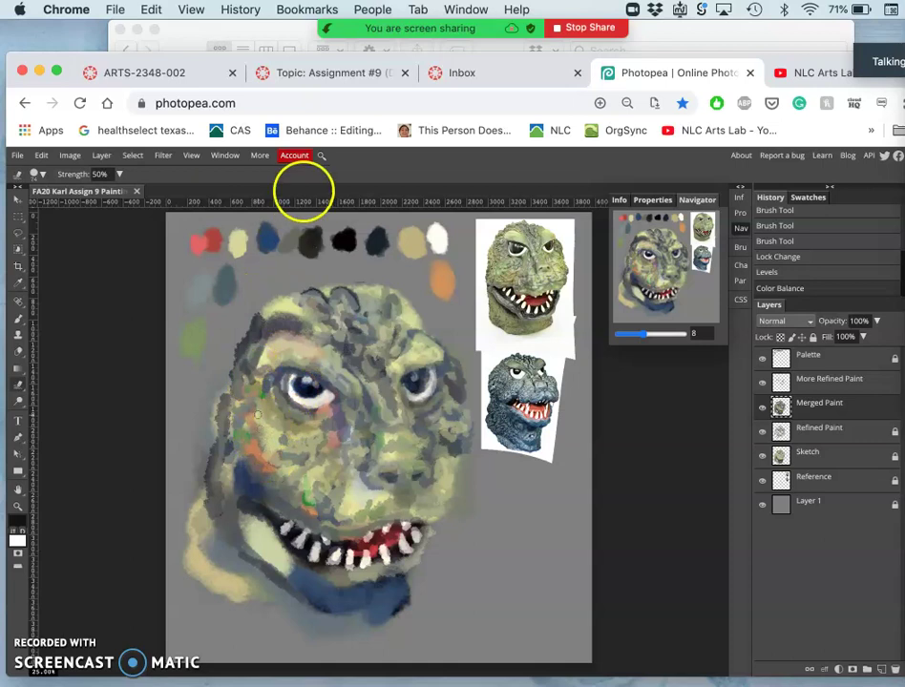
Step: Set up the Burn Tool for the Merged Paint layer with a soft brush of about 428 px, 3% hardness and 26% exposure
{"action": "mouse_move", "coordinate": [424, 348]}
{"action": "left_mouse_down"}
{"action": "mouse_move", "coordinate": [384, 358]}
{"action": "mouse_move", "coordinate": [337, 382]}
{"action": "mouse_move", "coordinate": [384, 429]}
{"action": "mouse_move", "coordinate": [374, 440]}
{"action": "mouse_move", "coordinate": [372, 406]}
{"action": "left_mouse_up"}
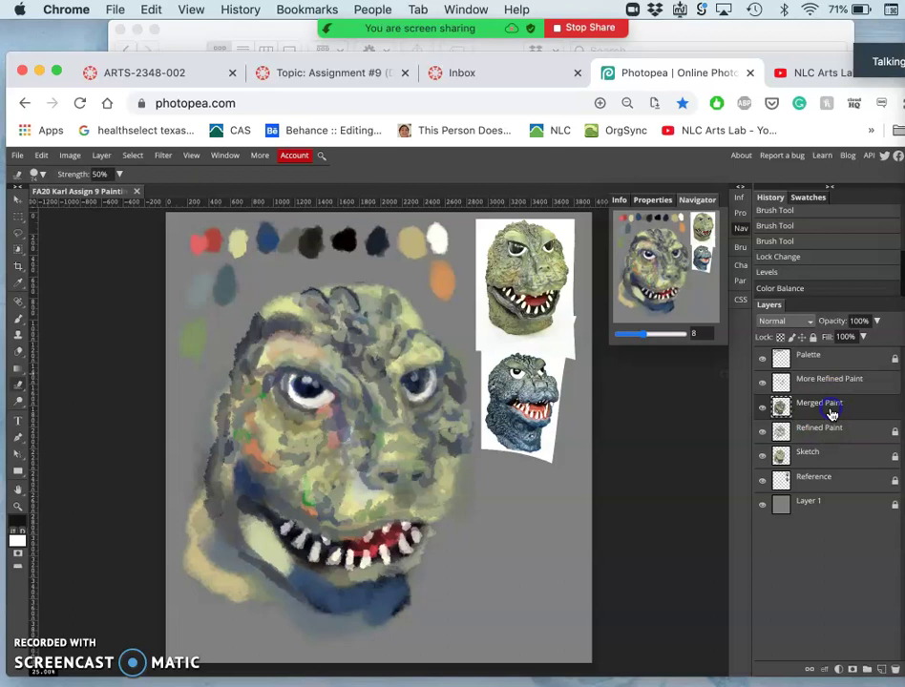
{"action": "mouse_move", "coordinate": [18, 400]}
{"action": "left_mouse_down"}
{"action": "mouse_move", "coordinate": [46, 404]}
{"action": "mouse_move", "coordinate": [54, 418]}
{"action": "mouse_move", "coordinate": [54, 404]}
{"action": "mouse_move", "coordinate": [51, 423]}
{"action": "left_mouse_up"}
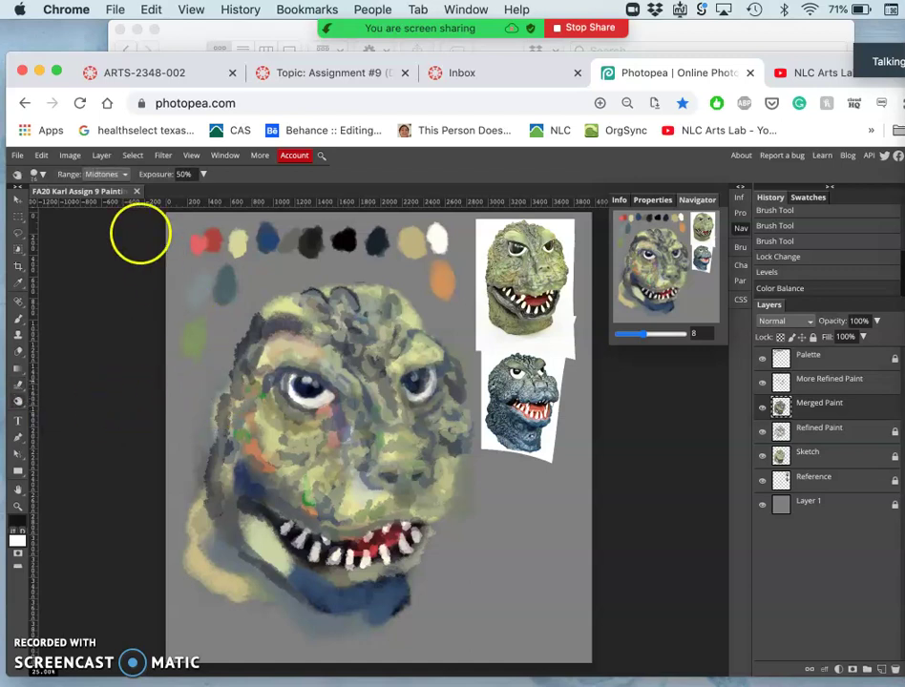
{"action": "left_click", "coordinate": [38, 175]}
{"action": "left_click", "coordinate": [96, 206]}
{"action": "left_click_drag", "start_coordinate": [96, 211], "coordinate": [41, 234]}
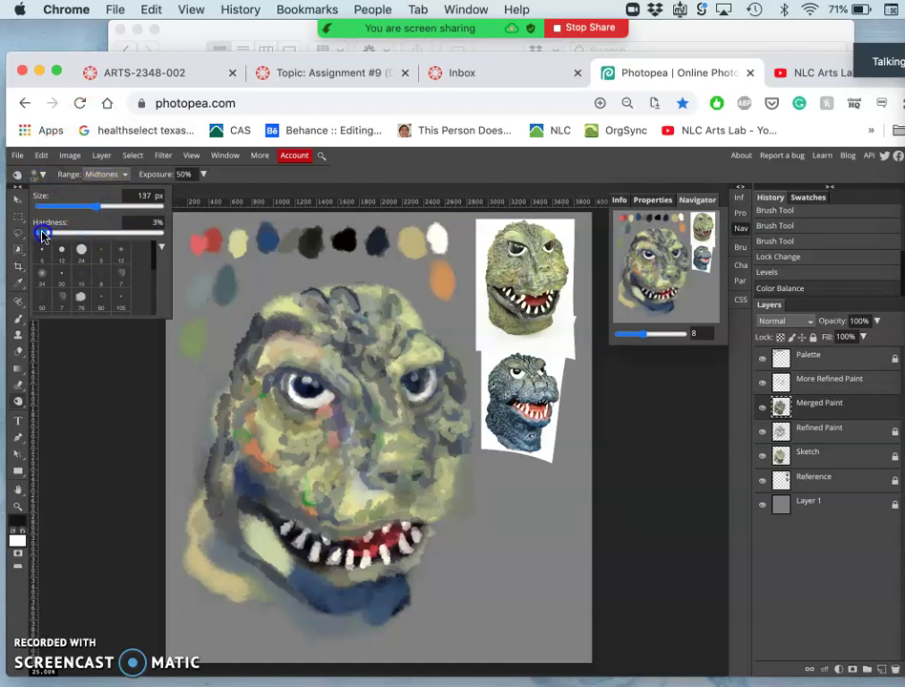
{"action": "left_click", "coordinate": [129, 207]}
{"action": "left_click", "coordinate": [202, 176]}
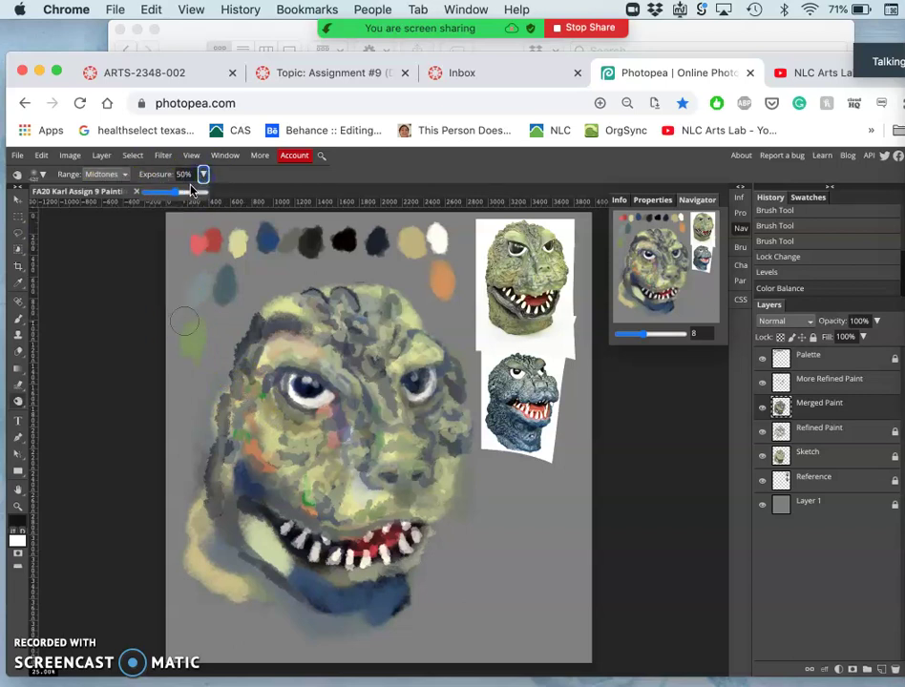
{"action": "left_click_drag", "start_coordinate": [162, 194], "coordinate": [158, 193]}
Step: Burn shadows around the eyes, cheeks and muzzle, along the crown and sides of the head, and down the jaw and neck
{"action": "mouse_move", "coordinate": [291, 374]}
{"action": "left_mouse_down"}
{"action": "mouse_move", "coordinate": [276, 410]}
{"action": "mouse_move", "coordinate": [338, 415]}
{"action": "mouse_move", "coordinate": [475, 399]}
{"action": "mouse_move", "coordinate": [388, 443]}
{"action": "mouse_move", "coordinate": [233, 500]}
{"action": "mouse_move", "coordinate": [185, 543]}
{"action": "mouse_move", "coordinate": [167, 621]}
{"action": "mouse_move", "coordinate": [211, 597]}
{"action": "mouse_move", "coordinate": [201, 549]}
{"action": "mouse_move", "coordinate": [222, 586]}
{"action": "mouse_move", "coordinate": [196, 536]}
{"action": "mouse_move", "coordinate": [218, 573]}
{"action": "mouse_move", "coordinate": [205, 541]}
{"action": "mouse_move", "coordinate": [229, 565]}
{"action": "mouse_move", "coordinate": [212, 531]}
{"action": "mouse_move", "coordinate": [211, 513]}
{"action": "mouse_move", "coordinate": [227, 526]}
{"action": "mouse_move", "coordinate": [224, 486]}
{"action": "mouse_move", "coordinate": [321, 465]}
{"action": "mouse_move", "coordinate": [332, 481]}
{"action": "mouse_move", "coordinate": [383, 459]}
{"action": "mouse_move", "coordinate": [392, 418]}
{"action": "mouse_move", "coordinate": [354, 477]}
{"action": "mouse_move", "coordinate": [308, 470]}
{"action": "mouse_move", "coordinate": [290, 496]}
{"action": "mouse_move", "coordinate": [322, 471]}
{"action": "mouse_move", "coordinate": [341, 418]}
{"action": "mouse_move", "coordinate": [300, 432]}
{"action": "mouse_move", "coordinate": [347, 427]}
{"action": "left_mouse_up"}
{"action": "left_click_drag", "start_coordinate": [332, 473], "coordinate": [328, 495]}
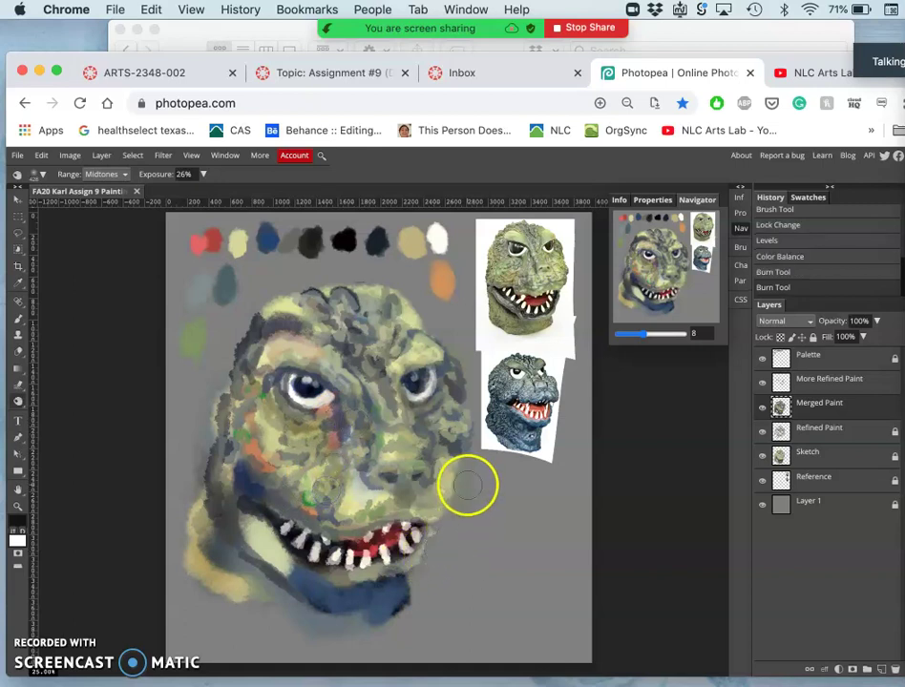
{"action": "mouse_move", "coordinate": [504, 511]}
{"action": "left_mouse_down"}
{"action": "mouse_move", "coordinate": [509, 556]}
{"action": "mouse_move", "coordinate": [414, 593]}
{"action": "mouse_move", "coordinate": [277, 616]}
{"action": "mouse_move", "coordinate": [298, 574]}
{"action": "mouse_move", "coordinate": [292, 553]}
{"action": "mouse_move", "coordinate": [232, 548]}
{"action": "mouse_move", "coordinate": [441, 511]}
{"action": "left_mouse_up"}
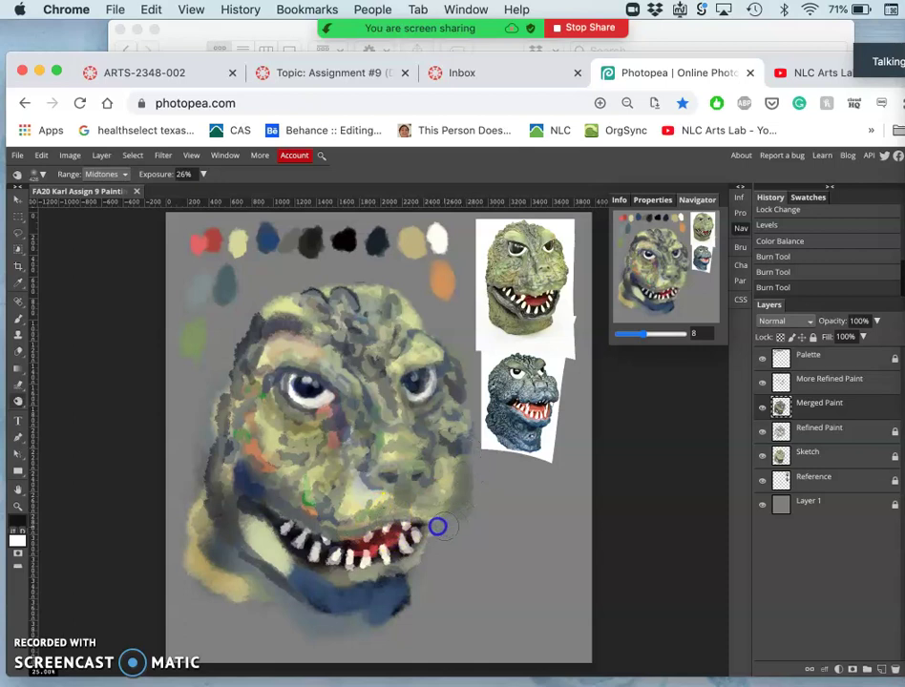
{"action": "mouse_move", "coordinate": [438, 374]}
{"action": "left_mouse_down"}
{"action": "mouse_move", "coordinate": [429, 294]}
{"action": "mouse_move", "coordinate": [441, 293]}
{"action": "mouse_move", "coordinate": [432, 343]}
{"action": "left_mouse_up"}
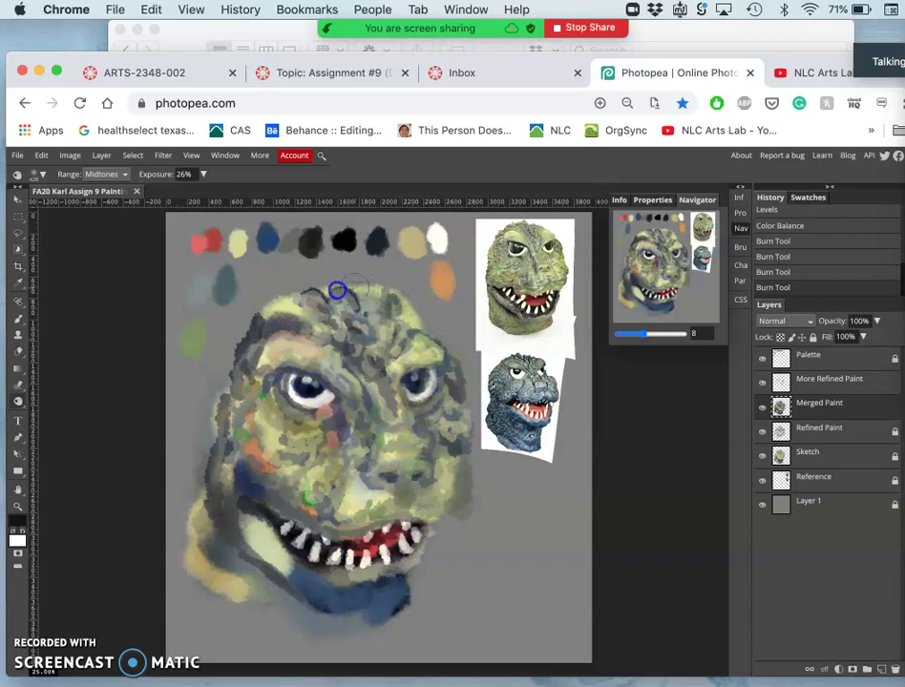
{"action": "mouse_move", "coordinate": [332, 289]}
{"action": "left_mouse_down"}
{"action": "mouse_move", "coordinate": [299, 318]}
{"action": "mouse_move", "coordinate": [313, 307]}
{"action": "mouse_move", "coordinate": [297, 289]}
{"action": "mouse_move", "coordinate": [285, 301]}
{"action": "left_mouse_up"}
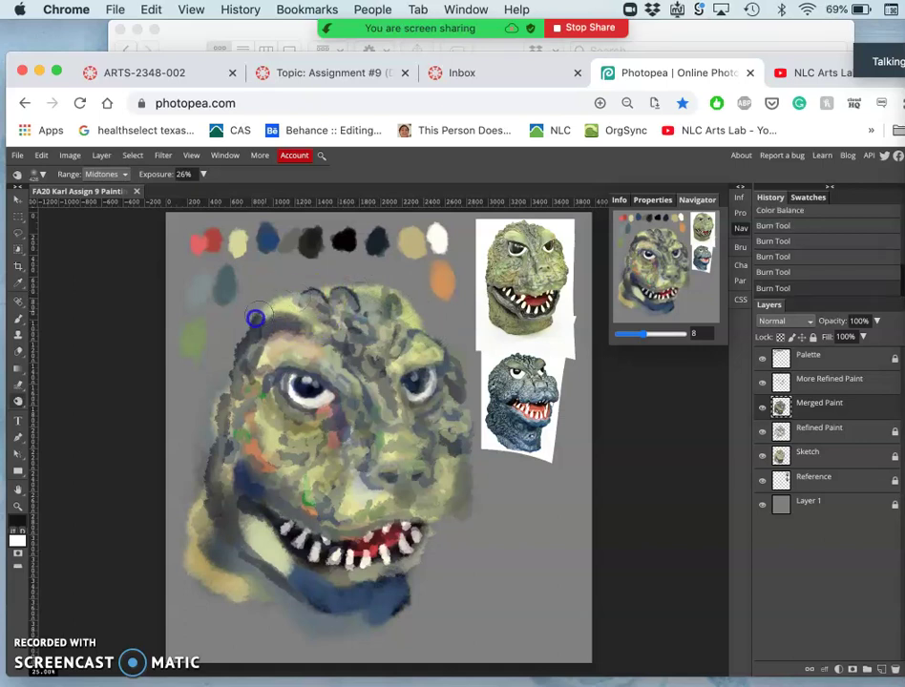
{"action": "left_click_drag", "start_coordinate": [288, 309], "coordinate": [253, 330]}
{"action": "mouse_move", "coordinate": [312, 292]}
{"action": "left_mouse_down"}
{"action": "mouse_move", "coordinate": [348, 418]}
{"action": "mouse_move", "coordinate": [293, 489]}
{"action": "mouse_move", "coordinate": [254, 511]}
{"action": "mouse_move", "coordinate": [276, 494]}
{"action": "left_mouse_up"}
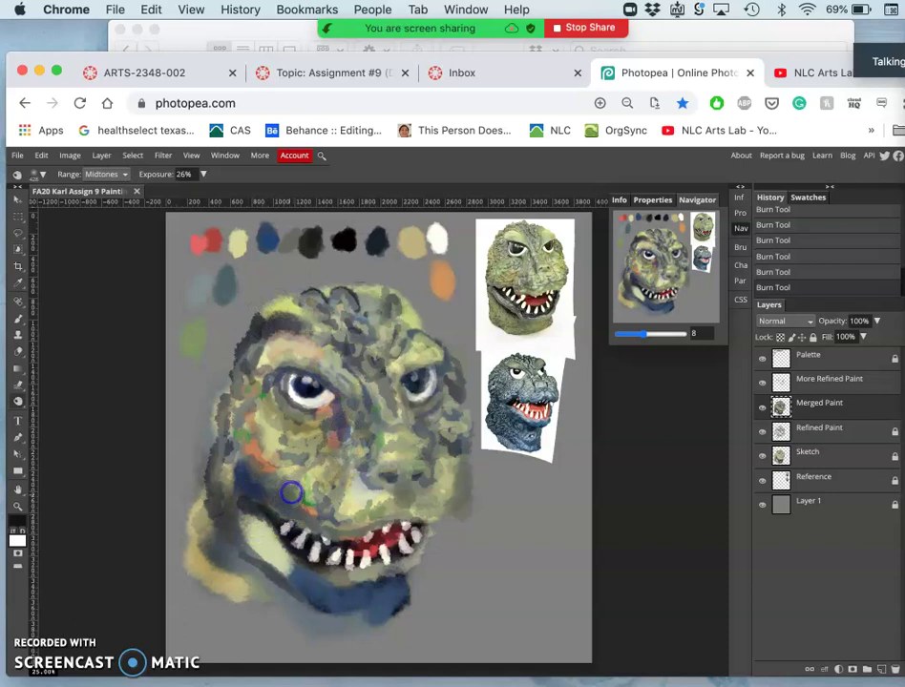
{"action": "mouse_move", "coordinate": [296, 494]}
{"action": "left_mouse_down"}
{"action": "mouse_move", "coordinate": [288, 468]}
{"action": "mouse_move", "coordinate": [279, 488]}
{"action": "mouse_move", "coordinate": [297, 588]}
{"action": "mouse_move", "coordinate": [250, 590]}
{"action": "mouse_move", "coordinate": [238, 544]}
{"action": "mouse_move", "coordinate": [255, 528]}
{"action": "left_mouse_up"}
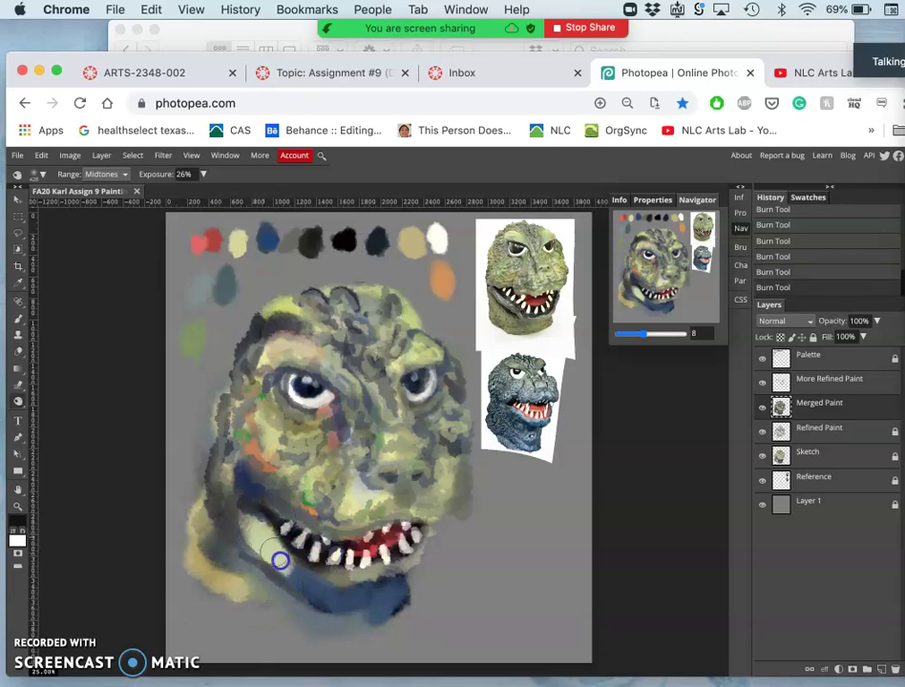
{"action": "mouse_move", "coordinate": [283, 586]}
{"action": "left_mouse_down"}
{"action": "mouse_move", "coordinate": [359, 608]}
{"action": "mouse_move", "coordinate": [248, 616]}
{"action": "mouse_move", "coordinate": [243, 604]}
{"action": "left_mouse_up"}
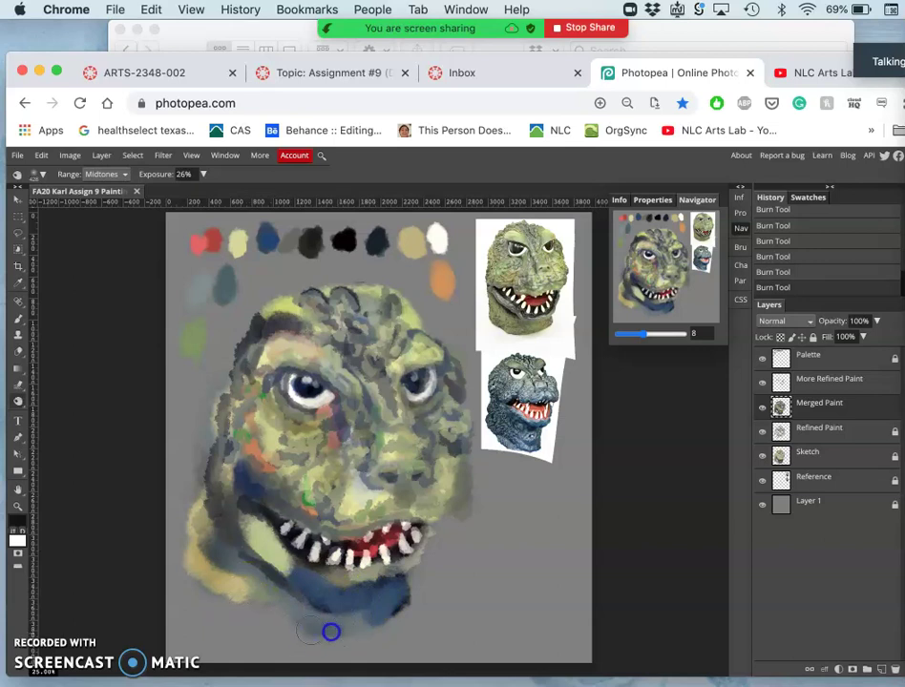
{"action": "mouse_move", "coordinate": [290, 603]}
{"action": "left_mouse_down"}
{"action": "mouse_move", "coordinate": [216, 588]}
{"action": "mouse_move", "coordinate": [210, 571]}
{"action": "mouse_move", "coordinate": [247, 593]}
{"action": "mouse_move", "coordinate": [228, 591]}
{"action": "mouse_move", "coordinate": [278, 599]}
{"action": "mouse_move", "coordinate": [230, 579]}
{"action": "mouse_move", "coordinate": [260, 545]}
{"action": "mouse_move", "coordinate": [273, 550]}
{"action": "mouse_move", "coordinate": [268, 534]}
{"action": "left_mouse_up"}
{"action": "mouse_move", "coordinate": [283, 425]}
{"action": "left_mouse_down"}
{"action": "mouse_move", "coordinate": [389, 400]}
{"action": "mouse_move", "coordinate": [413, 418]}
{"action": "mouse_move", "coordinate": [458, 404]}
{"action": "mouse_move", "coordinate": [512, 450]}
{"action": "left_mouse_up"}
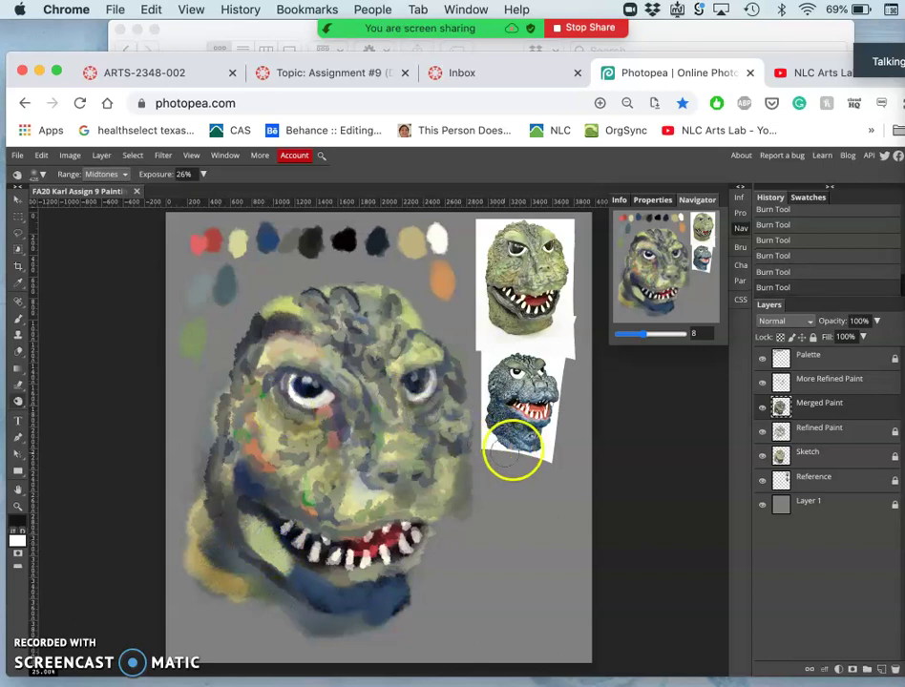
Step: Compare the painting before and after burning by returning to the Color Balance history state and restoring the latest Burn Tool state
{"action": "scroll", "coordinate": [798, 249], "scroll_direction": "up", "scroll_amount": 3}
{"action": "scroll", "coordinate": [798, 247], "scroll_direction": "up", "scroll_amount": 4}
{"action": "left_click", "coordinate": [782, 279]}
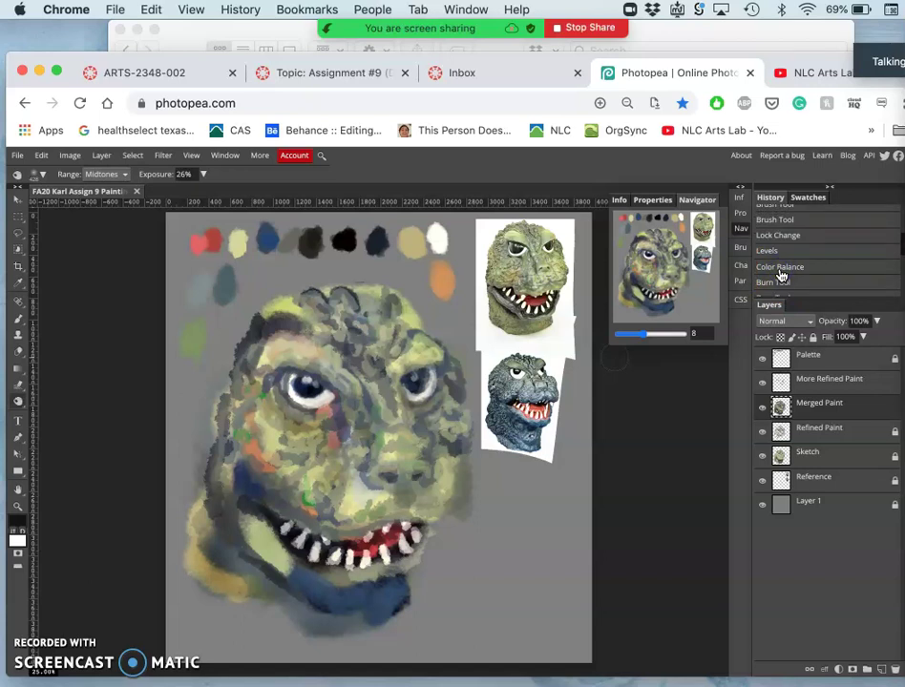
{"action": "left_click", "coordinate": [780, 271]}
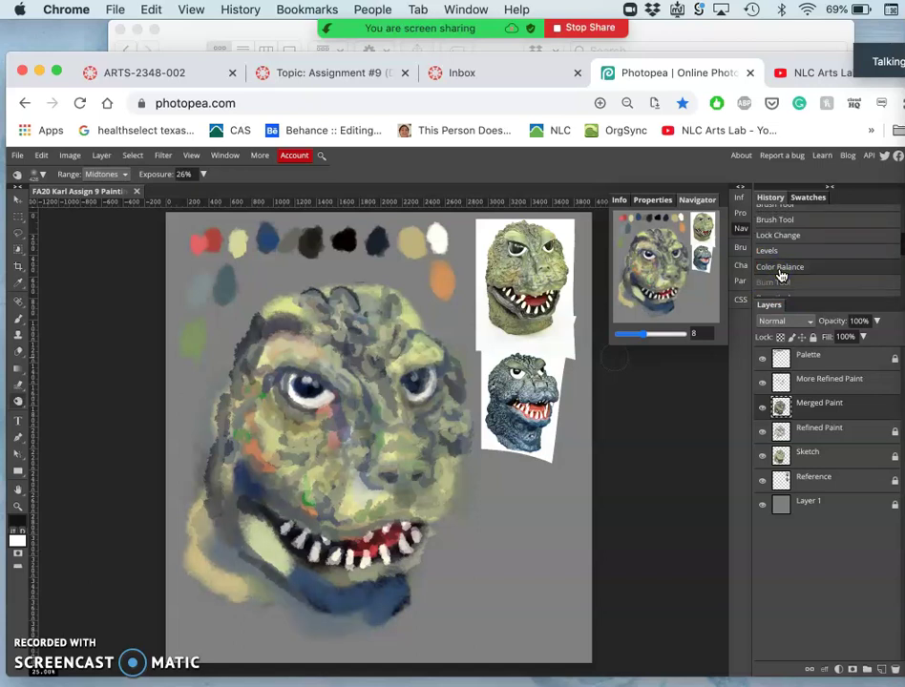
{"action": "scroll", "coordinate": [780, 274], "scroll_direction": "down", "scroll_amount": 3}
{"action": "left_click", "coordinate": [777, 287]}
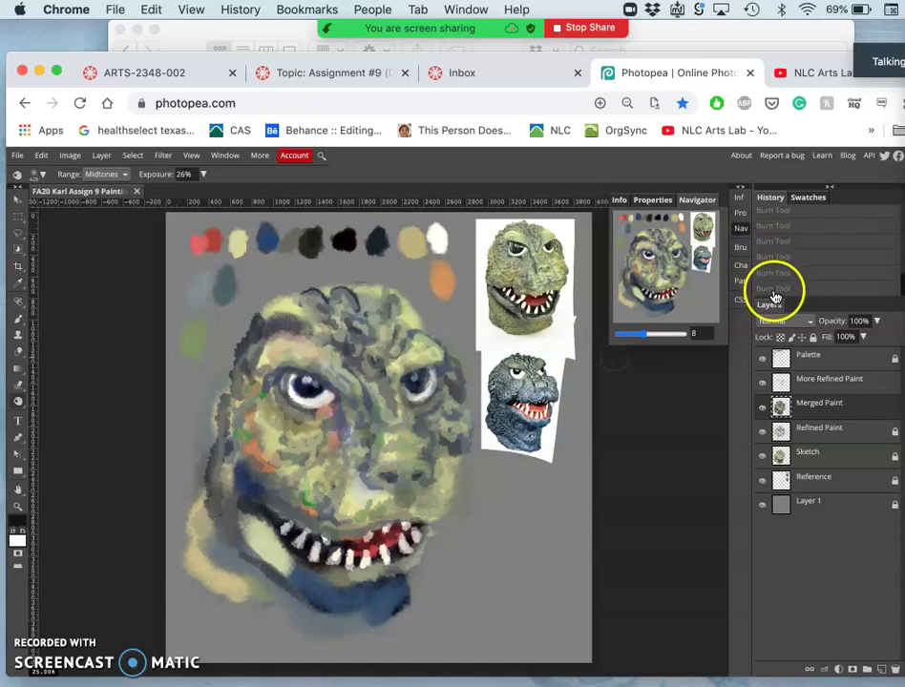
{"action": "left_click", "coordinate": [702, 286]}
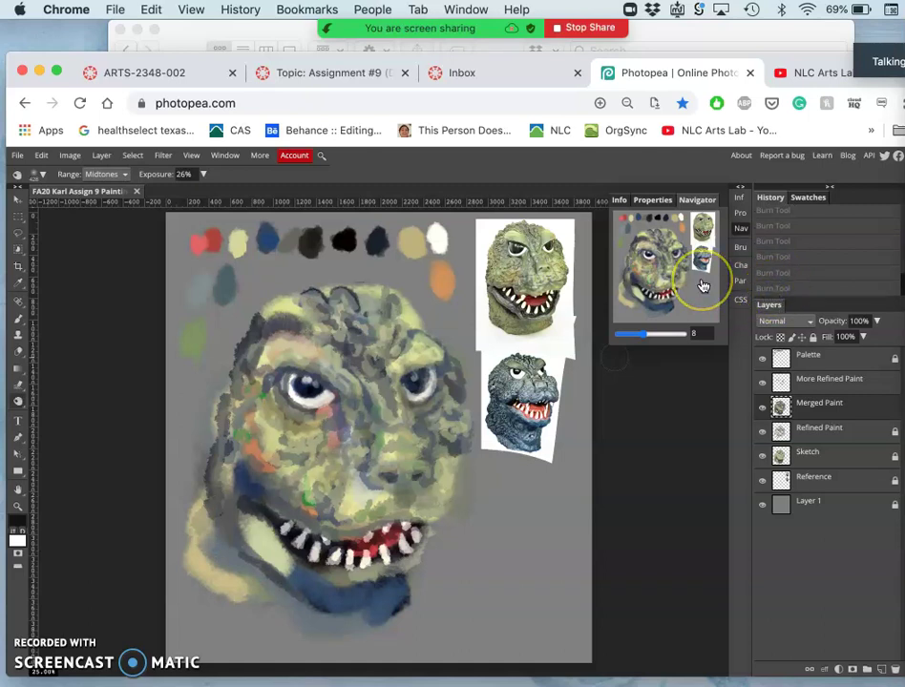
{"action": "left_click", "coordinate": [770, 277]}
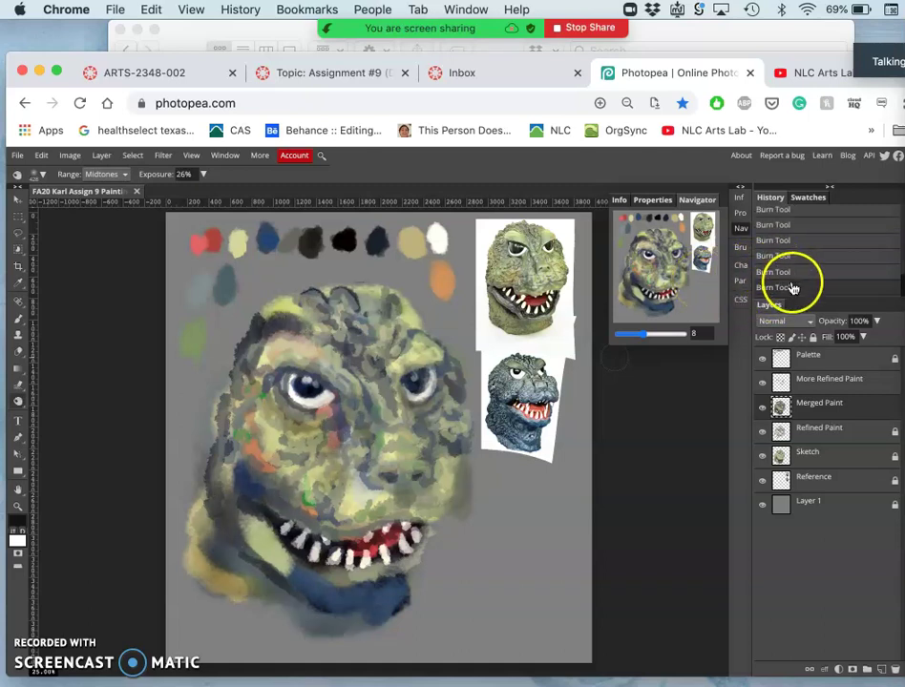
{"action": "left_click", "coordinate": [789, 287]}
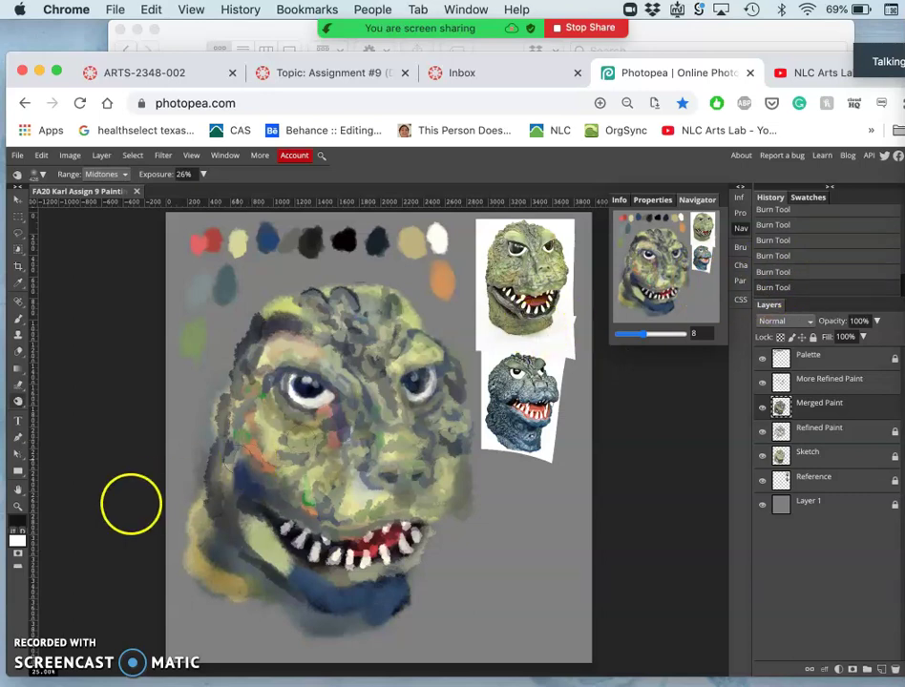
Step: Set up the Dodge Tool with 17% exposure and the textured 176 brush tip resized to 197 px
{"action": "left_click", "coordinate": [16, 408]}
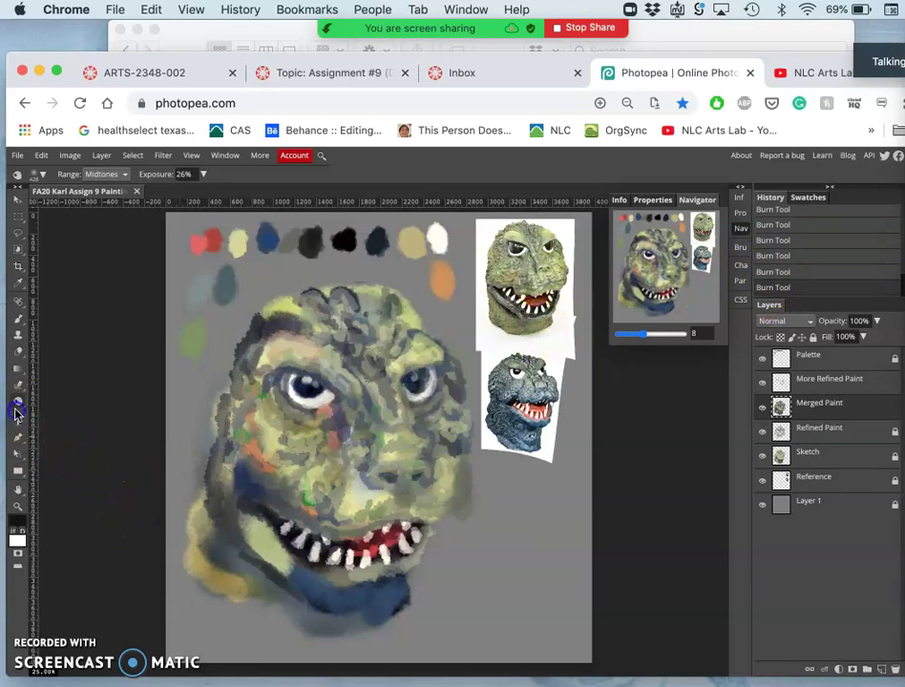
{"action": "right_click", "coordinate": [16, 409]}
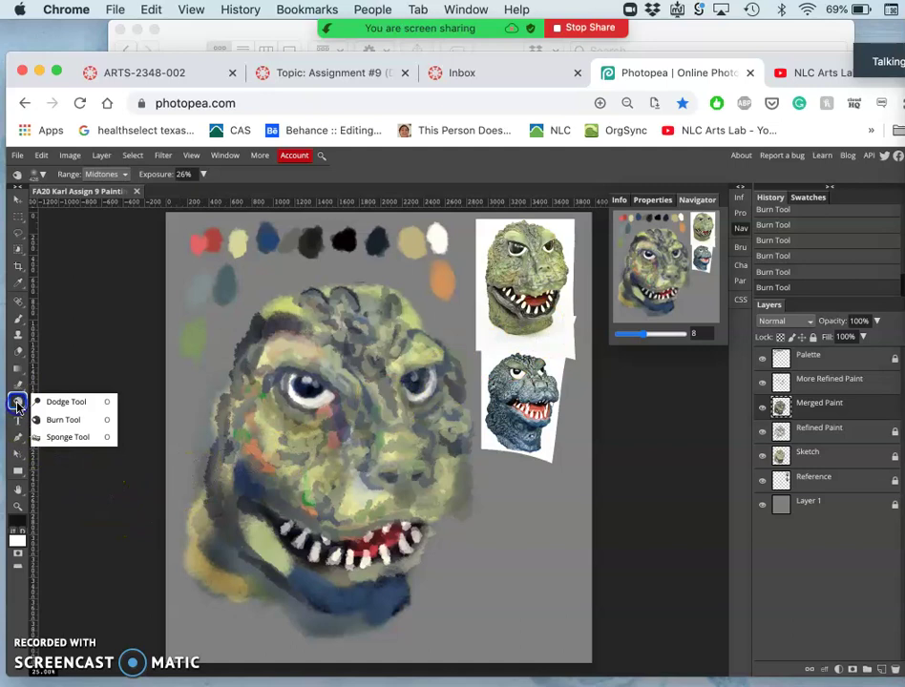
{"action": "left_click", "coordinate": [59, 404]}
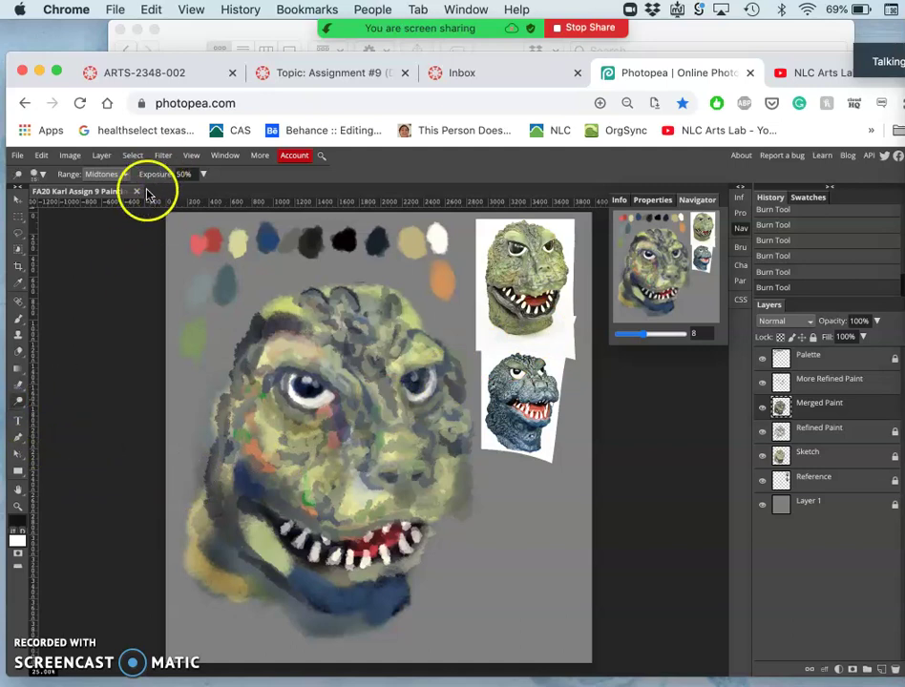
{"action": "left_click", "coordinate": [203, 176]}
{"action": "left_click", "coordinate": [155, 193]}
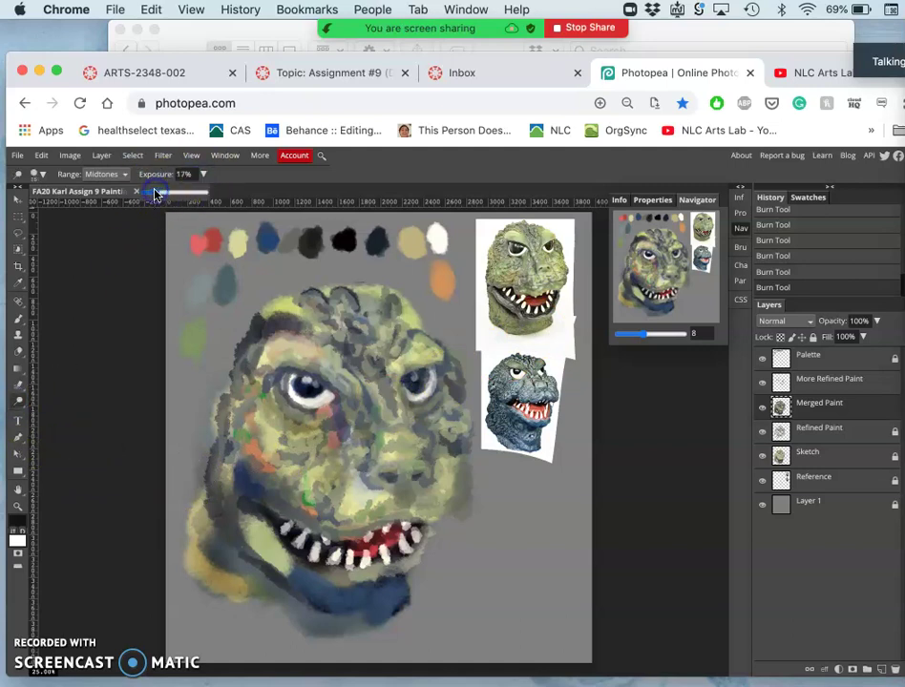
{"action": "left_click", "coordinate": [37, 175]}
{"action": "scroll", "coordinate": [110, 301], "scroll_direction": "down", "scroll_amount": 2}
{"action": "left_click", "coordinate": [102, 303]}
{"action": "left_click", "coordinate": [69, 206]}
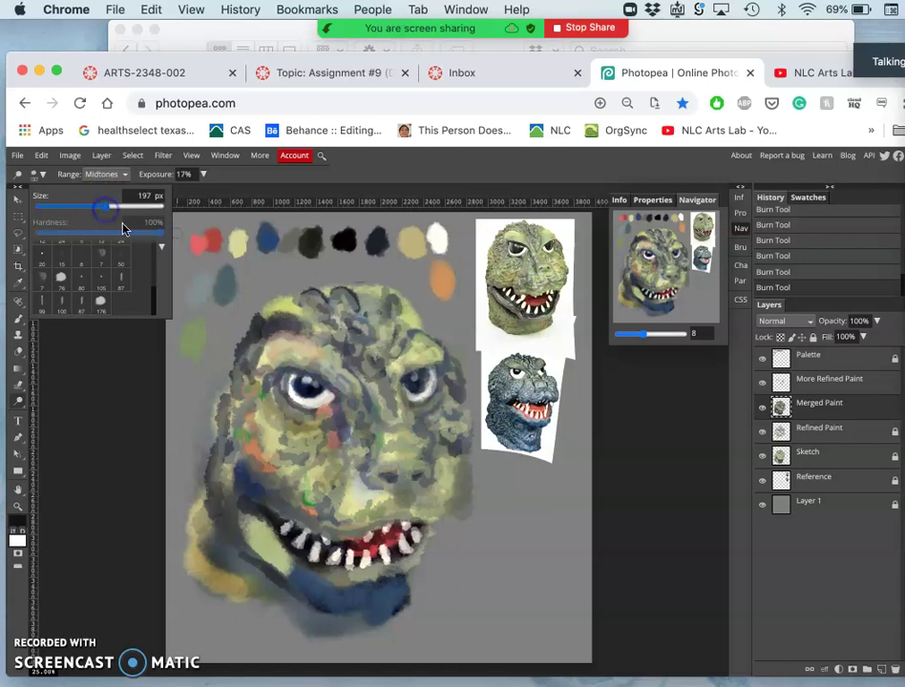
Step: Dodge highlights onto the brow ridge, the upper edge of the head, the blue cheek patch and the jaw area
{"action": "left_click", "coordinate": [258, 353]}
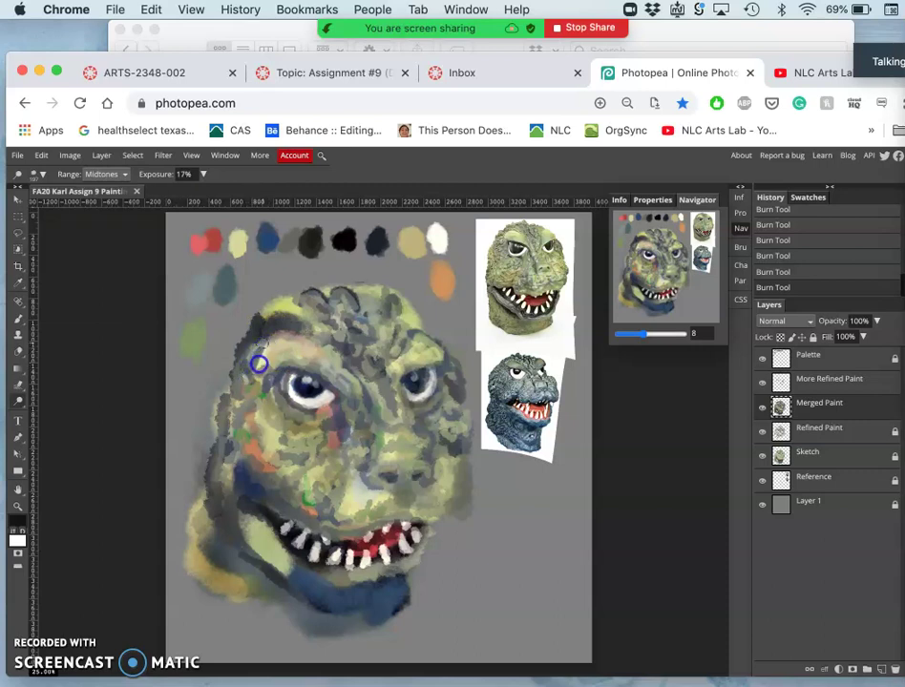
{"action": "mouse_move", "coordinate": [258, 364]}
{"action": "left_mouse_down"}
{"action": "mouse_move", "coordinate": [321, 336]}
{"action": "mouse_move", "coordinate": [387, 342]}
{"action": "mouse_move", "coordinate": [329, 317]}
{"action": "mouse_move", "coordinate": [267, 316]}
{"action": "left_mouse_up"}
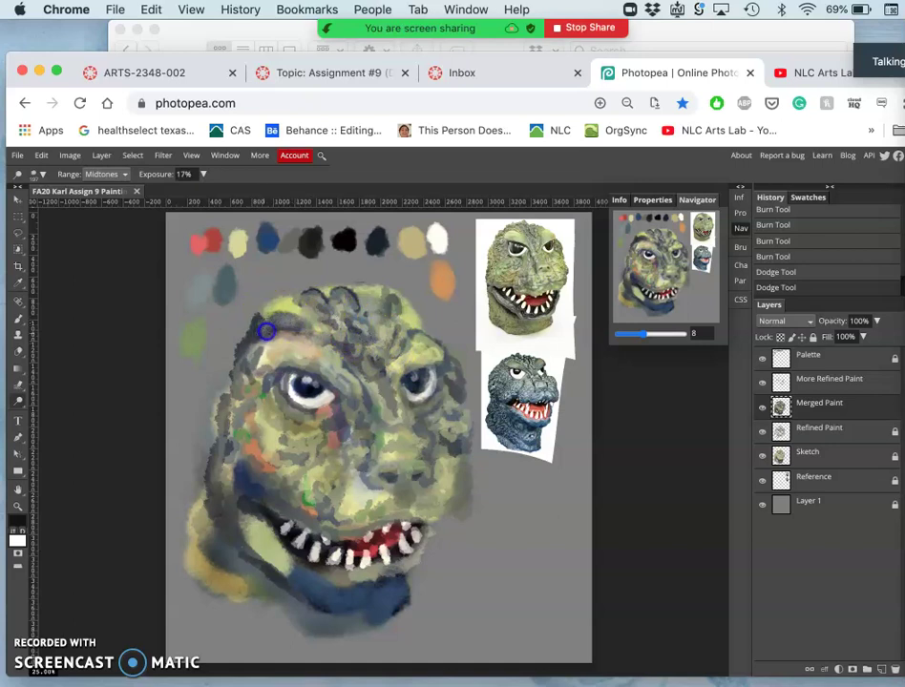
{"action": "mouse_move", "coordinate": [265, 331]}
{"action": "left_mouse_down"}
{"action": "mouse_move", "coordinate": [303, 332]}
{"action": "mouse_move", "coordinate": [244, 323]}
{"action": "left_mouse_up"}
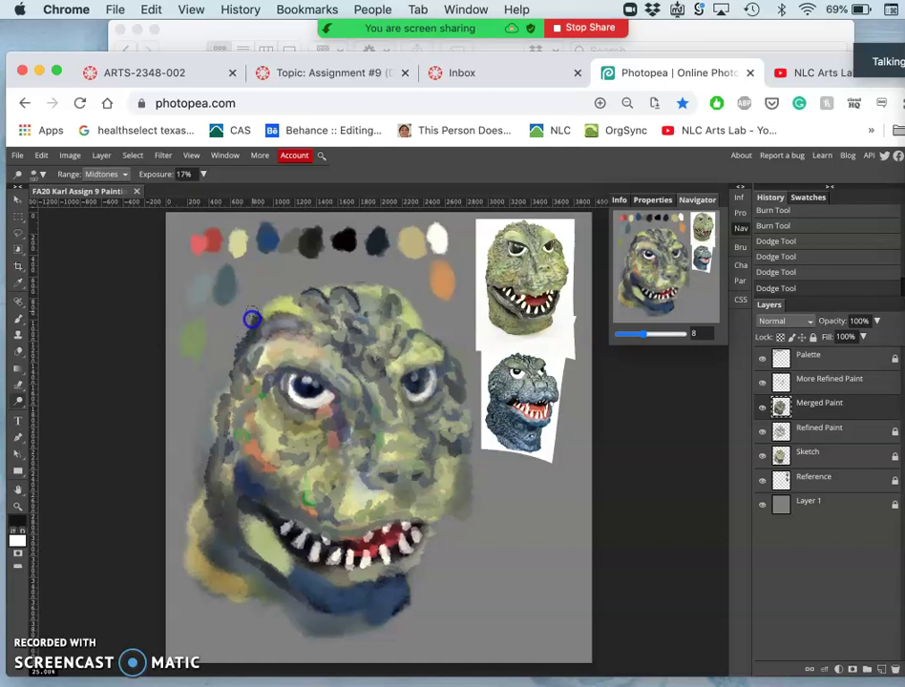
{"action": "mouse_move", "coordinate": [256, 468]}
{"action": "left_mouse_down"}
{"action": "mouse_move", "coordinate": [289, 566]}
{"action": "mouse_move", "coordinate": [295, 541]}
{"action": "mouse_move", "coordinate": [276, 555]}
{"action": "left_mouse_up"}
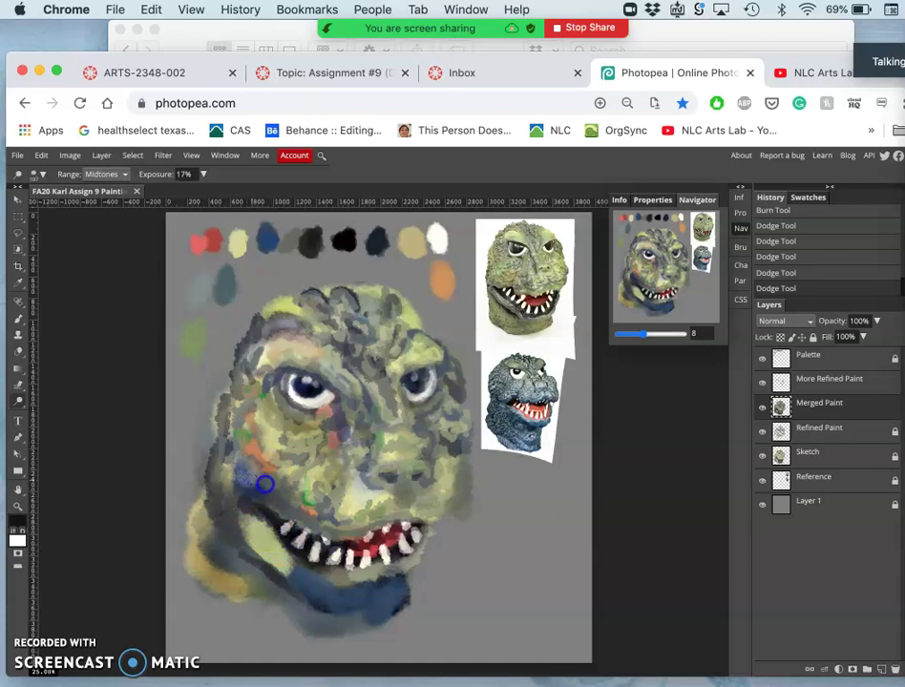
{"action": "mouse_move", "coordinate": [290, 483]}
{"action": "left_mouse_down"}
{"action": "mouse_move", "coordinate": [351, 523]}
{"action": "mouse_move", "coordinate": [406, 519]}
{"action": "left_mouse_up"}
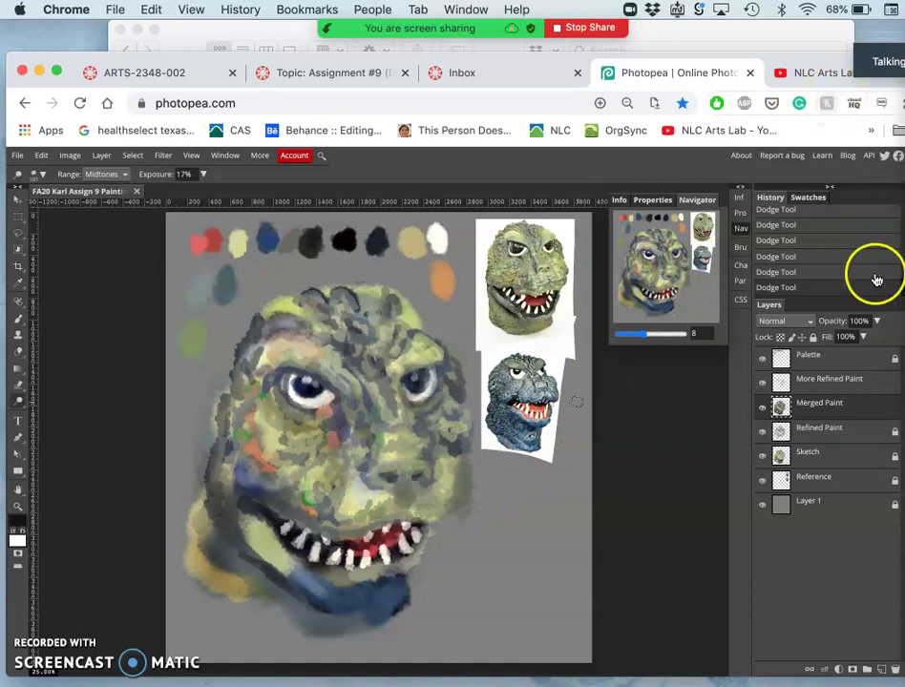
Step: Lock the Merged Paint layer and hide it to compare it with the original paint layers
{"action": "left_click", "coordinate": [812, 339]}
{"action": "left_click", "coordinate": [763, 408]}
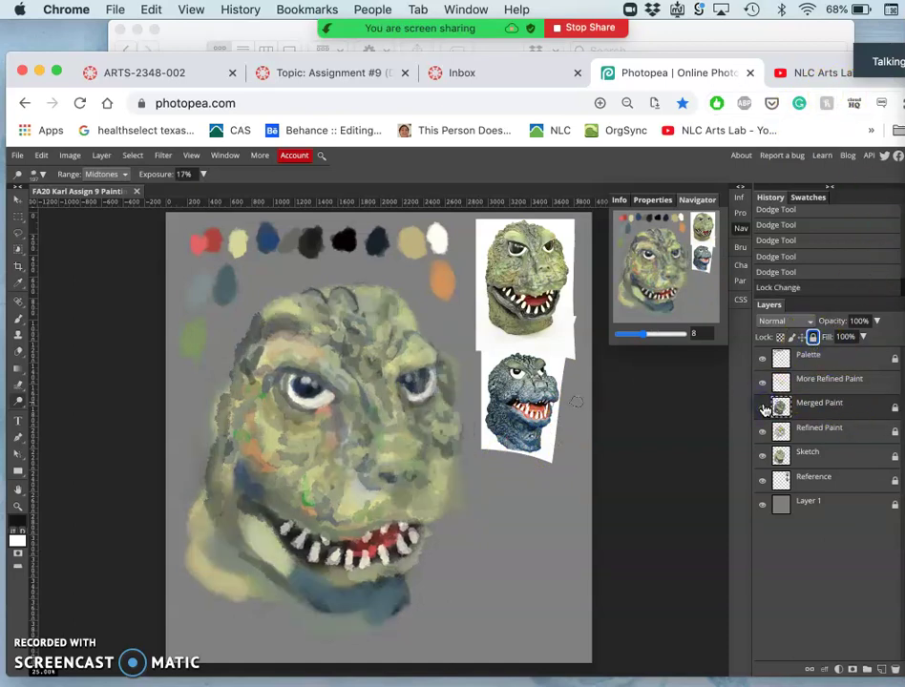
Step: Show the Merged Paint layer again and make the More Refined Paint layer active for painting with the Brush Tool
{"action": "left_click", "coordinate": [763, 410]}
{"action": "left_click", "coordinate": [763, 379]}
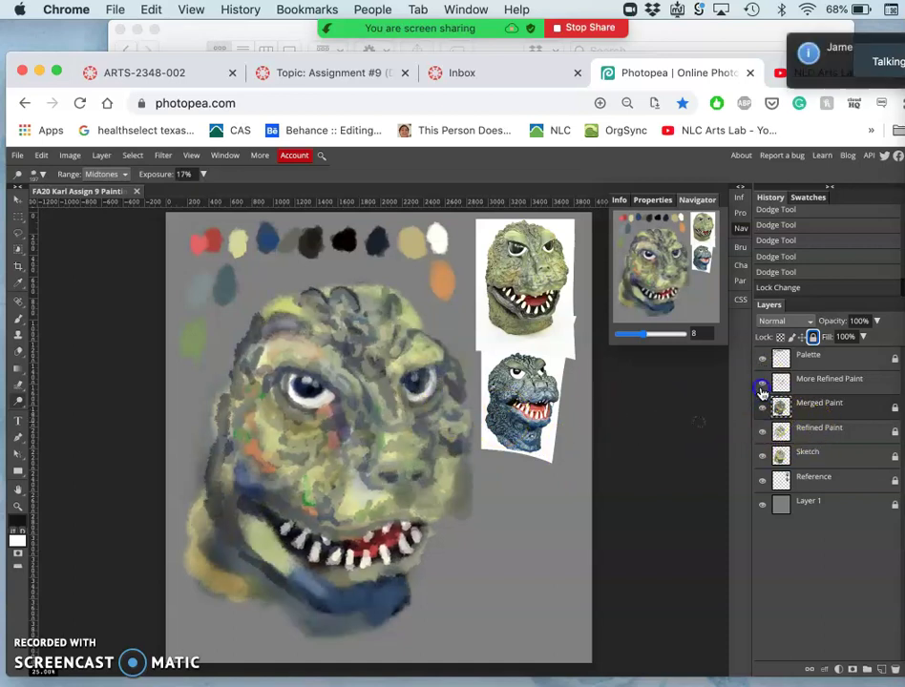
{"action": "left_click", "coordinate": [780, 380]}
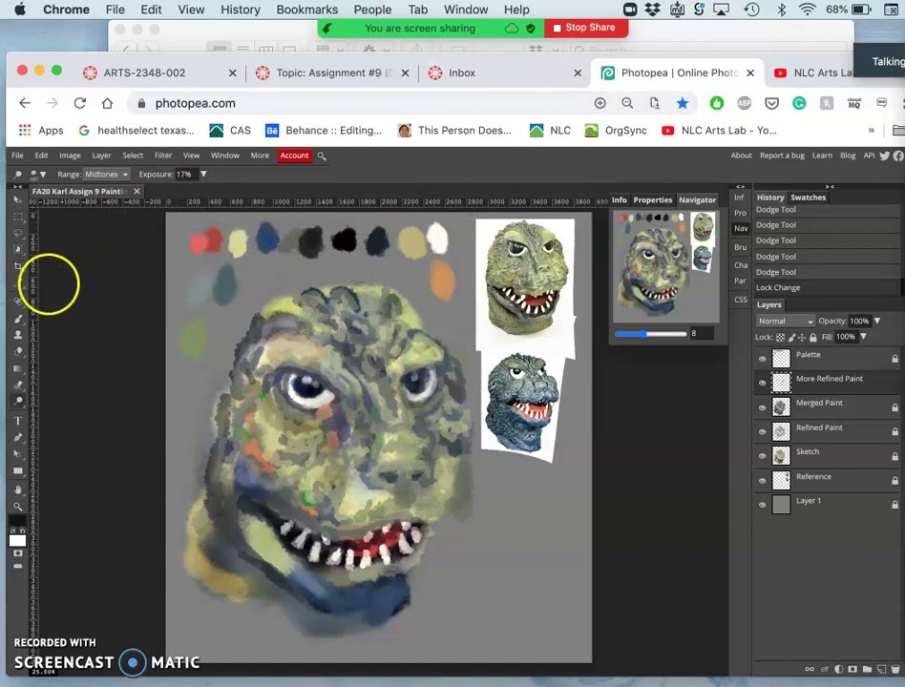
{"action": "left_click", "coordinate": [17, 320]}
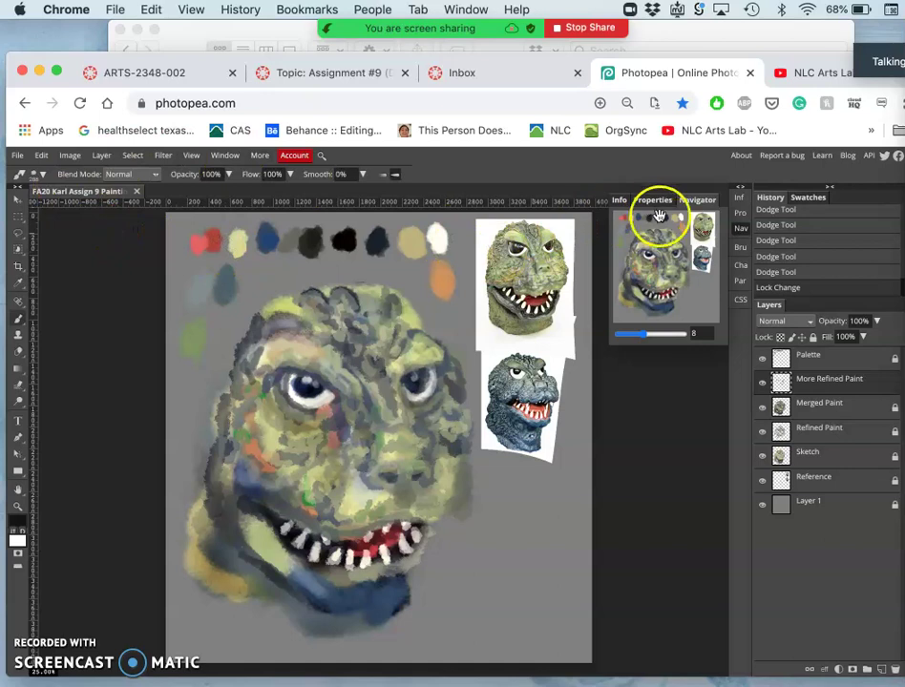
Step: Review the brush's Tip Dynamics and Scatter settings
{"action": "left_click", "coordinate": [738, 250]}
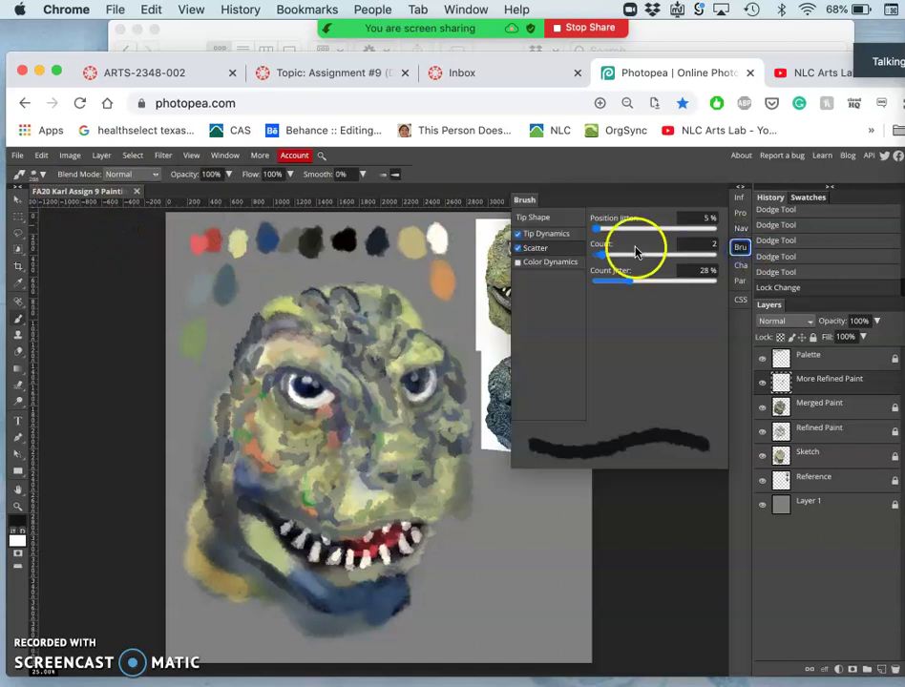
{"action": "left_click", "coordinate": [546, 234]}
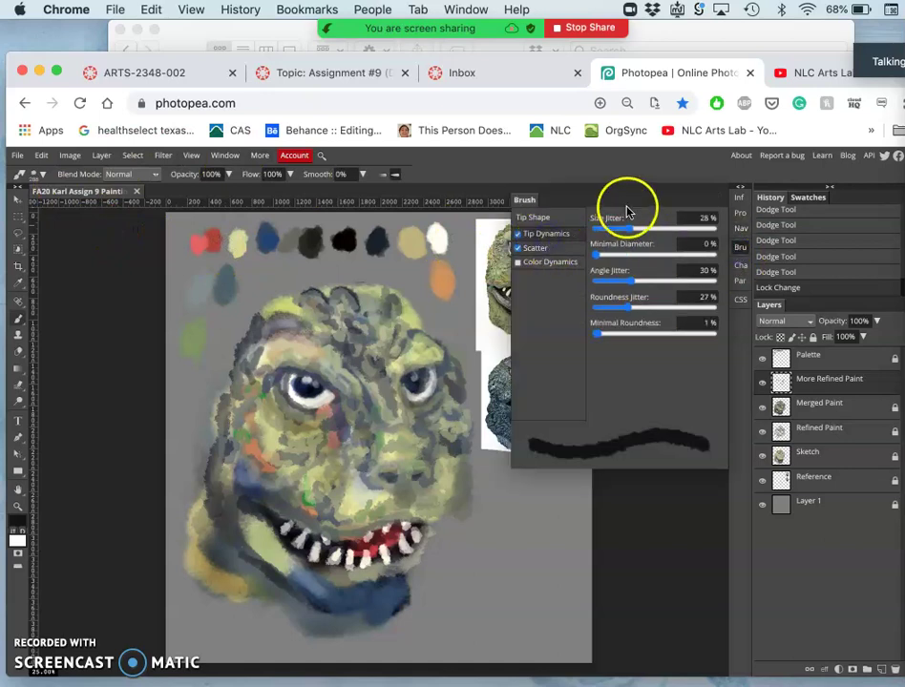
{"action": "left_click", "coordinate": [537, 248]}
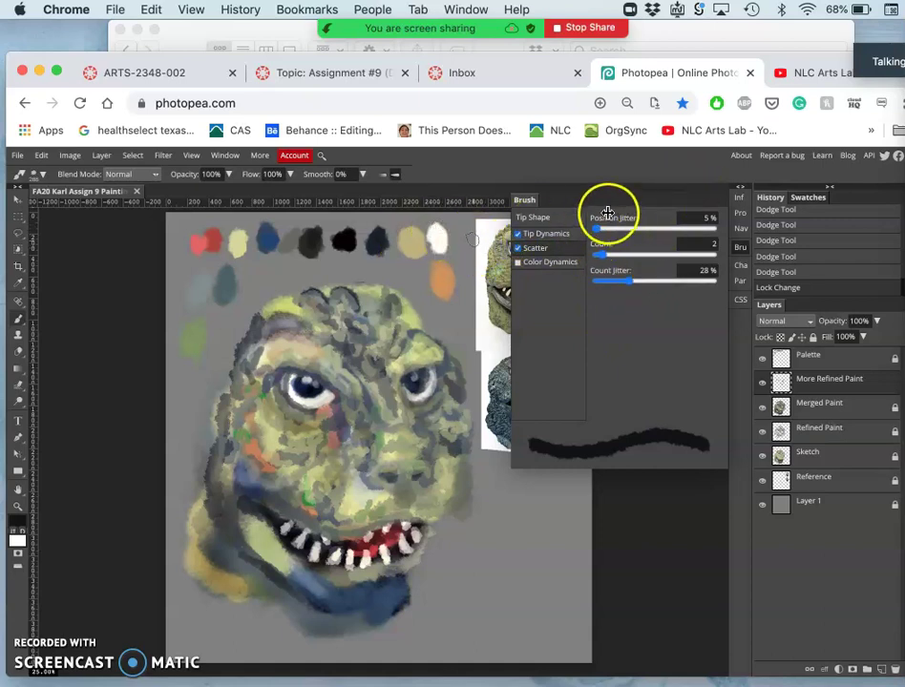
{"action": "left_click", "coordinate": [741, 247]}
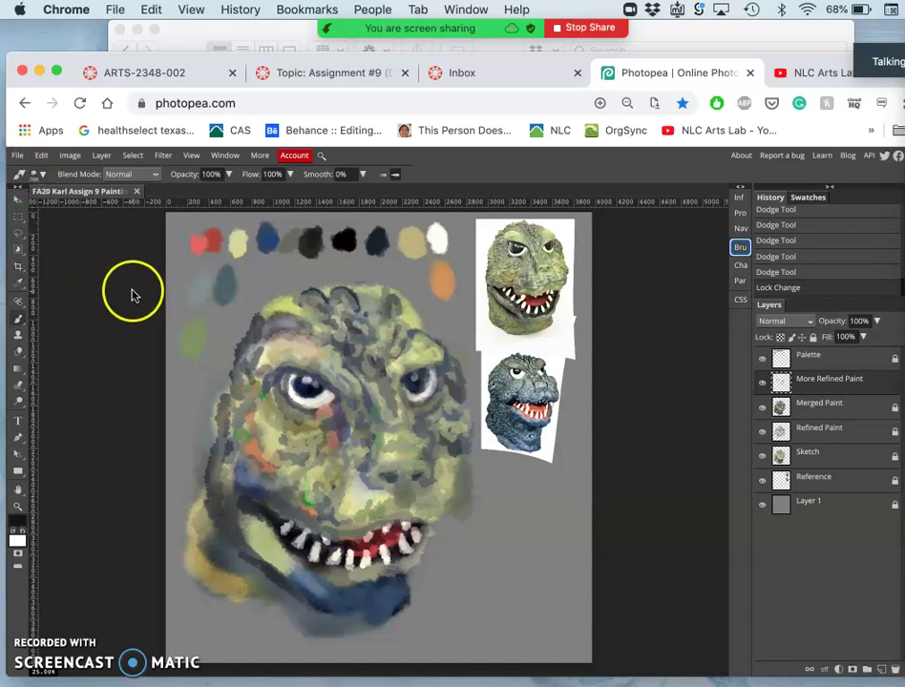
Step: Save the painting as a PSD file
{"action": "left_click", "coordinate": [18, 156]}
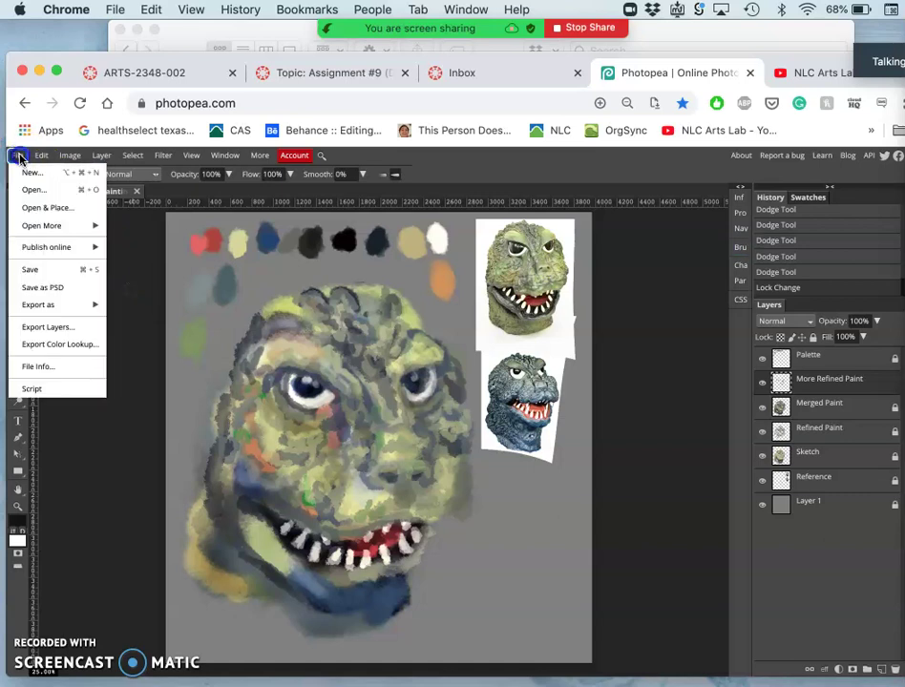
{"action": "left_click", "coordinate": [41, 288]}
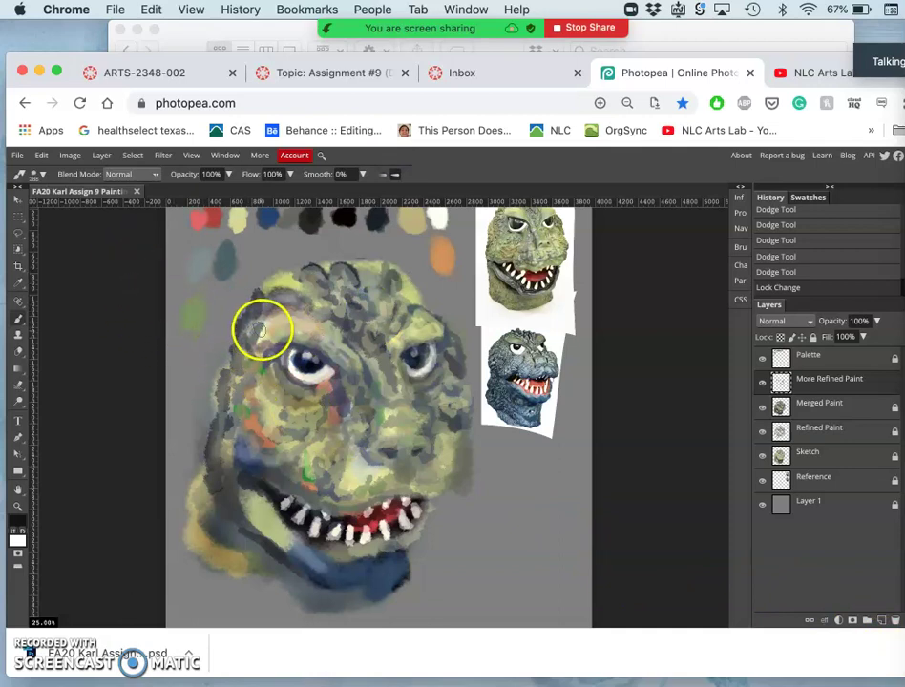
Step: Set the brush size to 179 px and its opacity to 40%
{"action": "left_click", "coordinate": [38, 174]}
{"action": "left_click", "coordinate": [93, 208]}
{"action": "left_click_drag", "start_coordinate": [92, 208], "coordinate": [90, 208]}
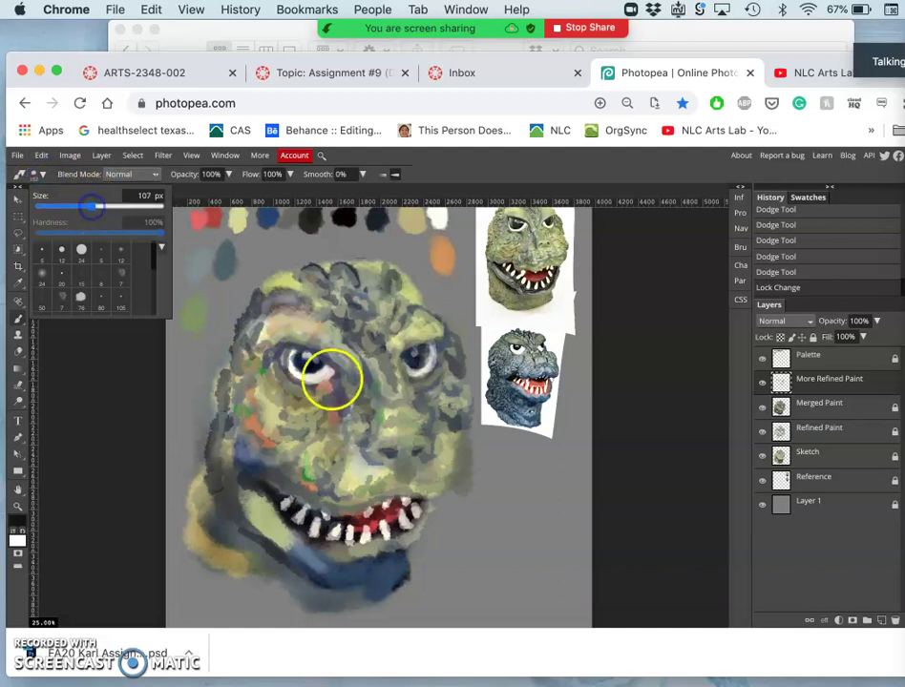
{"action": "mouse_move", "coordinate": [307, 364]}
{"action": "left_mouse_down"}
{"action": "mouse_move", "coordinate": [302, 418]}
{"action": "mouse_move", "coordinate": [327, 418]}
{"action": "mouse_move", "coordinate": [316, 413]}
{"action": "mouse_move", "coordinate": [329, 367]}
{"action": "mouse_move", "coordinate": [393, 310]}
{"action": "left_mouse_up"}
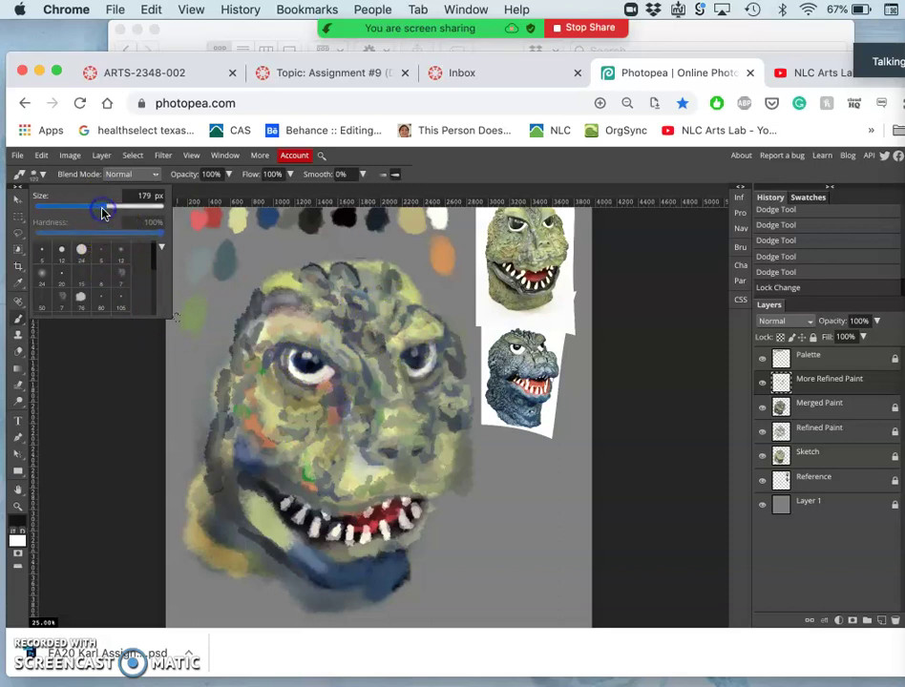
{"action": "left_click", "coordinate": [229, 175]}
{"action": "left_click", "coordinate": [190, 194]}
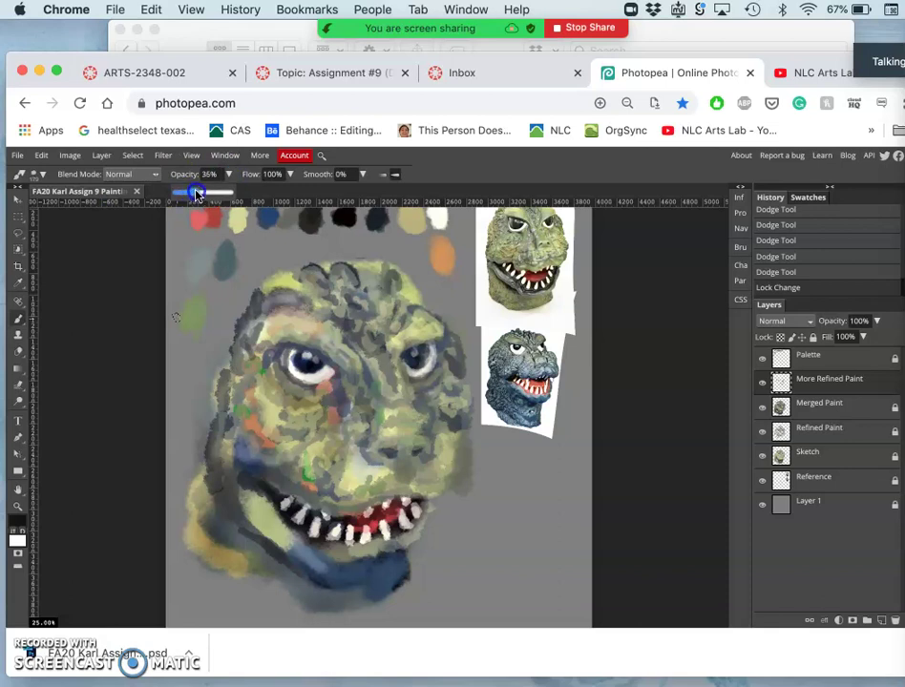
{"action": "left_click_drag", "start_coordinate": [197, 194], "coordinate": [198, 194]}
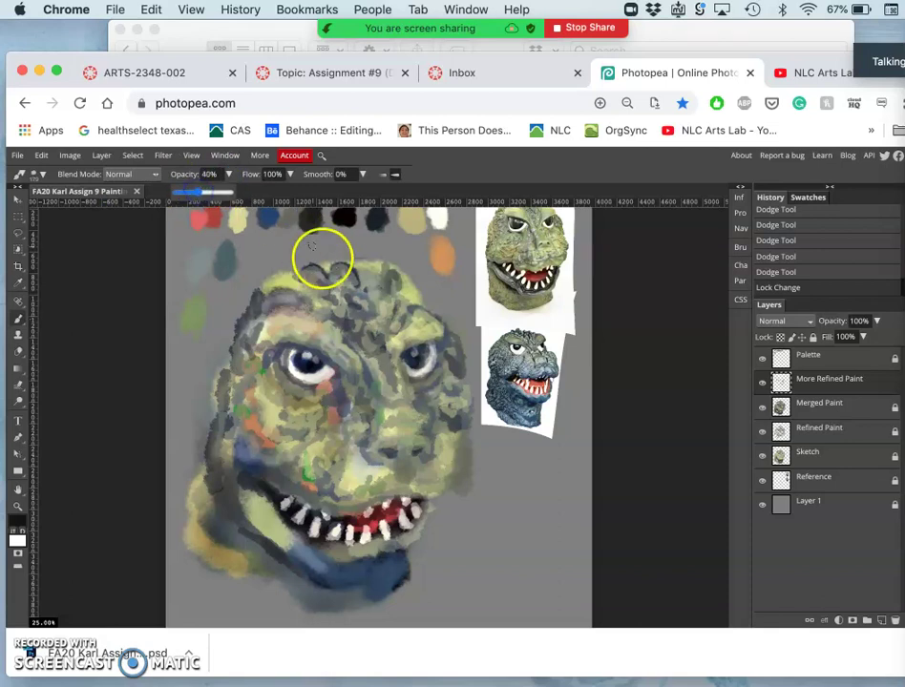
Step: Paint the jaw strip below the mouth corner with muted green and light yellow-green tones sampled from the painting
{"action": "left_click", "coordinate": [415, 329], "text": "alt"}
{"action": "mouse_move", "coordinate": [324, 409]}
{"action": "left_mouse_down"}
{"action": "mouse_move", "coordinate": [262, 460]}
{"action": "mouse_move", "coordinate": [339, 505]}
{"action": "mouse_move", "coordinate": [333, 494]}
{"action": "mouse_move", "coordinate": [318, 499]}
{"action": "mouse_move", "coordinate": [259, 537]}
{"action": "mouse_move", "coordinate": [257, 511]}
{"action": "mouse_move", "coordinate": [269, 515]}
{"action": "left_mouse_up"}
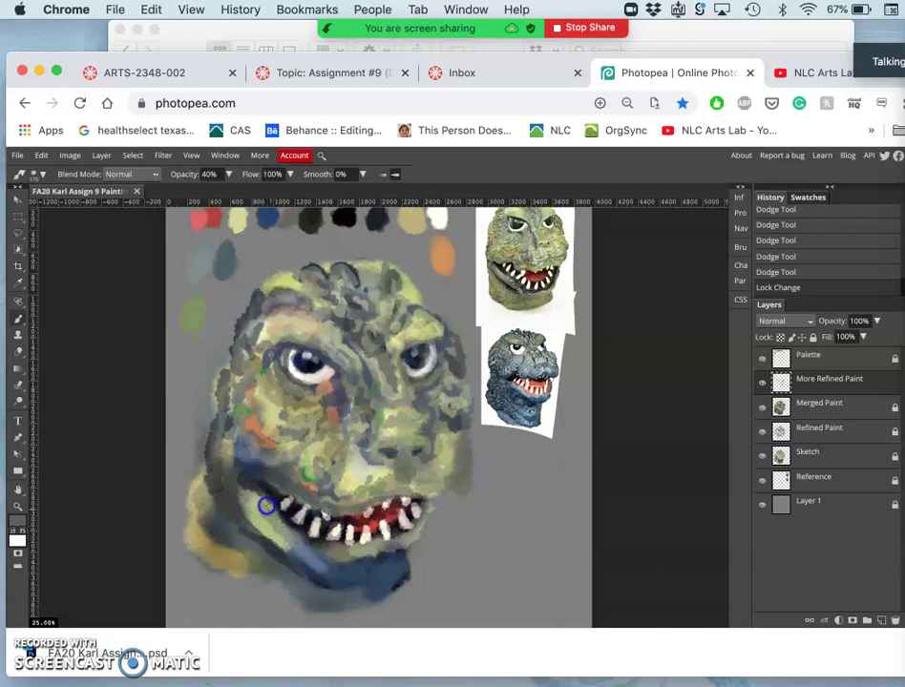
{"action": "left_click_drag", "start_coordinate": [255, 493], "coordinate": [329, 558]}
{"action": "mouse_move", "coordinate": [340, 573]}
{"action": "left_mouse_down"}
{"action": "mouse_move", "coordinate": [263, 540]}
{"action": "mouse_move", "coordinate": [262, 531]}
{"action": "left_mouse_up"}
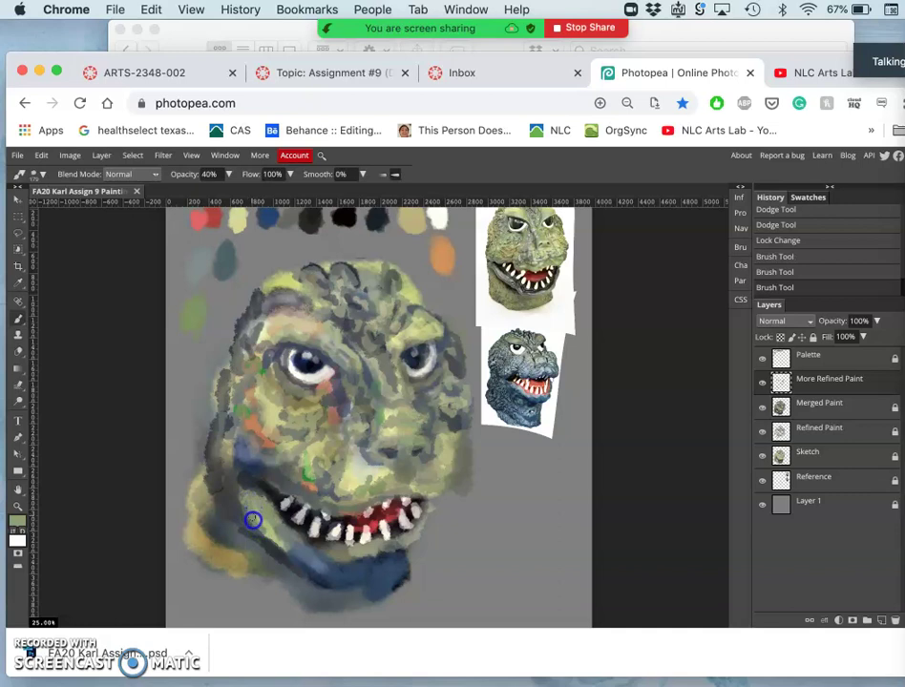
{"action": "left_click", "coordinate": [351, 476], "text": "alt"}
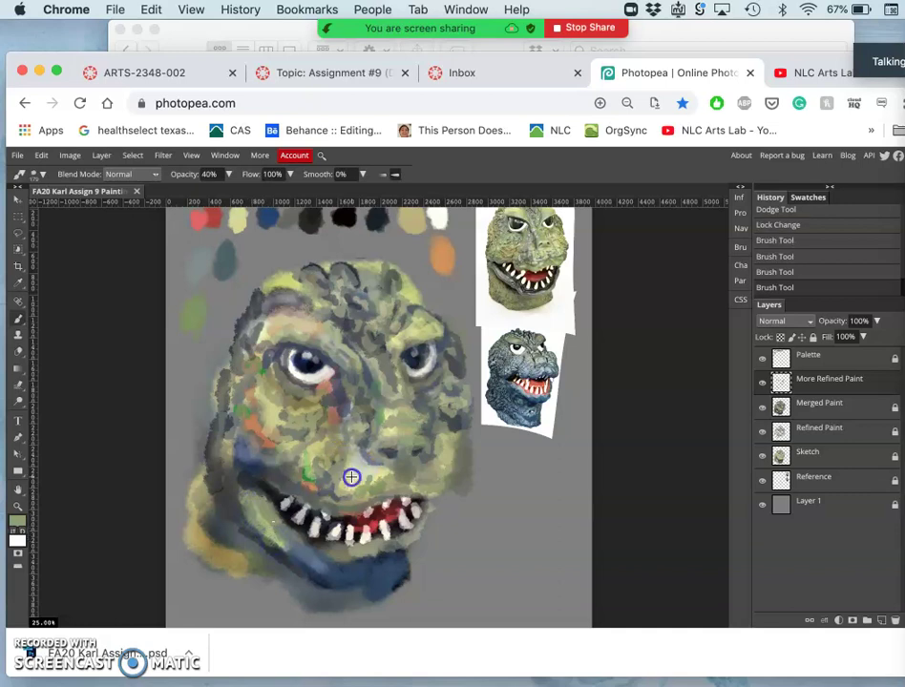
{"action": "left_click_drag", "start_coordinate": [262, 525], "coordinate": [269, 530]}
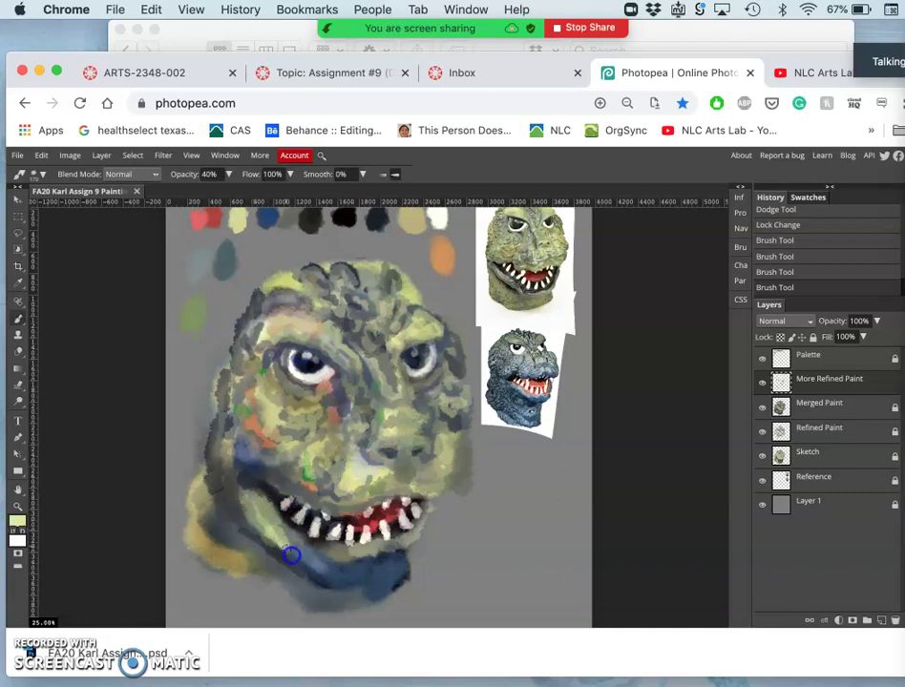
Step: Sample an olive tone from the muzzle and blend it over the edge of the blue band on the lower jaw
{"action": "left_click", "coordinate": [358, 478], "text": "alt"}
{"action": "left_click", "coordinate": [324, 454], "text": "alt"}
{"action": "left_click_drag", "start_coordinate": [286, 562], "coordinate": [299, 572]}
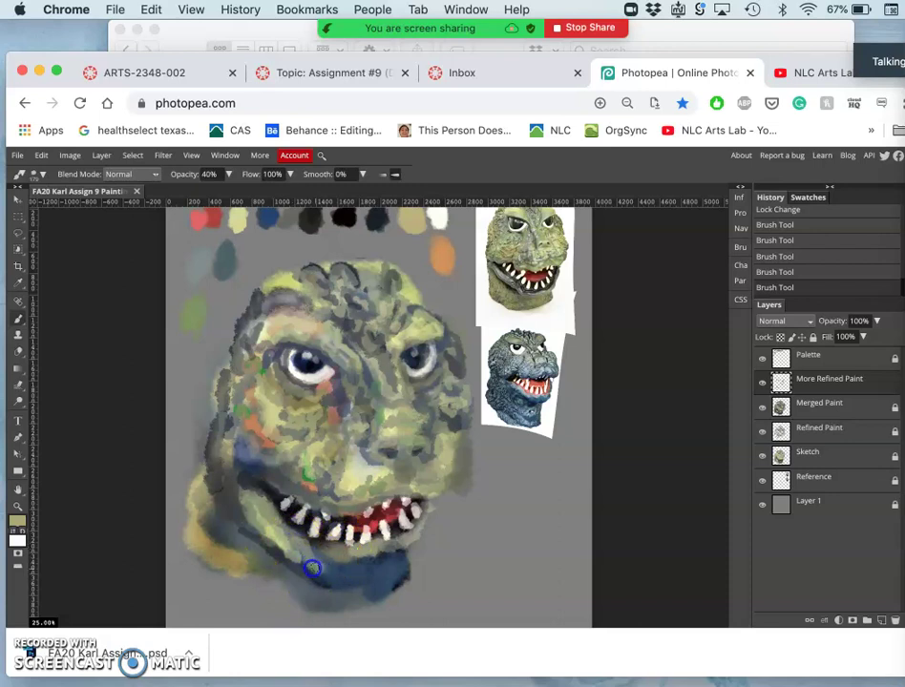
{"action": "left_click_drag", "start_coordinate": [293, 553], "coordinate": [305, 561]}
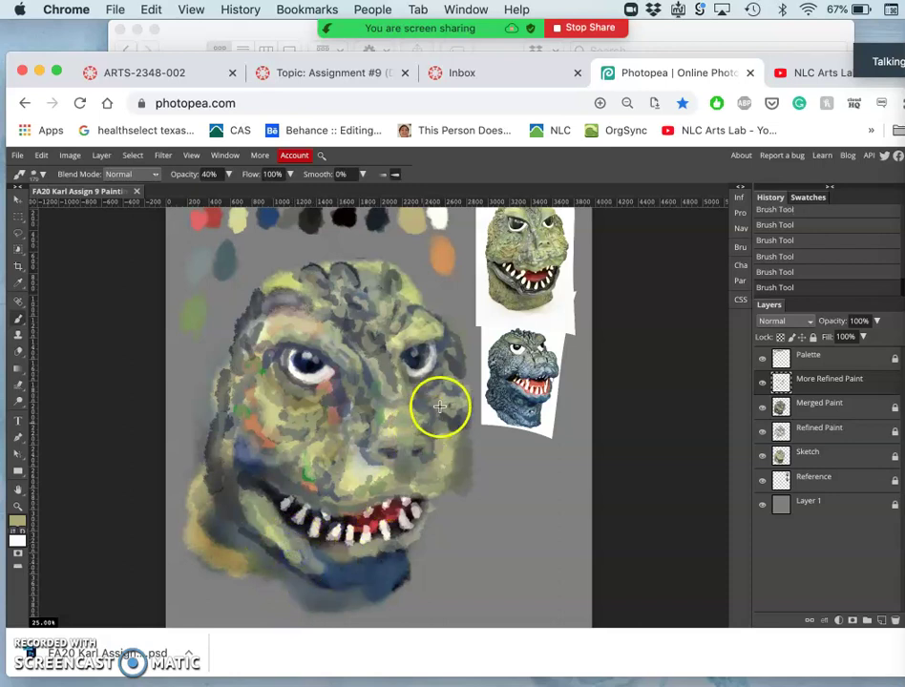
Step: Paint gray-green and light yellow-green strokes around the mouth corner, along the upper lip and beside the nostrils
{"action": "mouse_move", "coordinate": [386, 551]}
{"action": "left_mouse_down"}
{"action": "mouse_move", "coordinate": [287, 562]}
{"action": "mouse_move", "coordinate": [353, 554]}
{"action": "mouse_move", "coordinate": [395, 411]}
{"action": "mouse_move", "coordinate": [390, 400]}
{"action": "mouse_move", "coordinate": [346, 400]}
{"action": "mouse_move", "coordinate": [357, 405]}
{"action": "mouse_move", "coordinate": [361, 432]}
{"action": "mouse_move", "coordinate": [339, 468]}
{"action": "mouse_move", "coordinate": [285, 468]}
{"action": "mouse_move", "coordinate": [270, 479]}
{"action": "mouse_move", "coordinate": [263, 509]}
{"action": "left_mouse_up"}
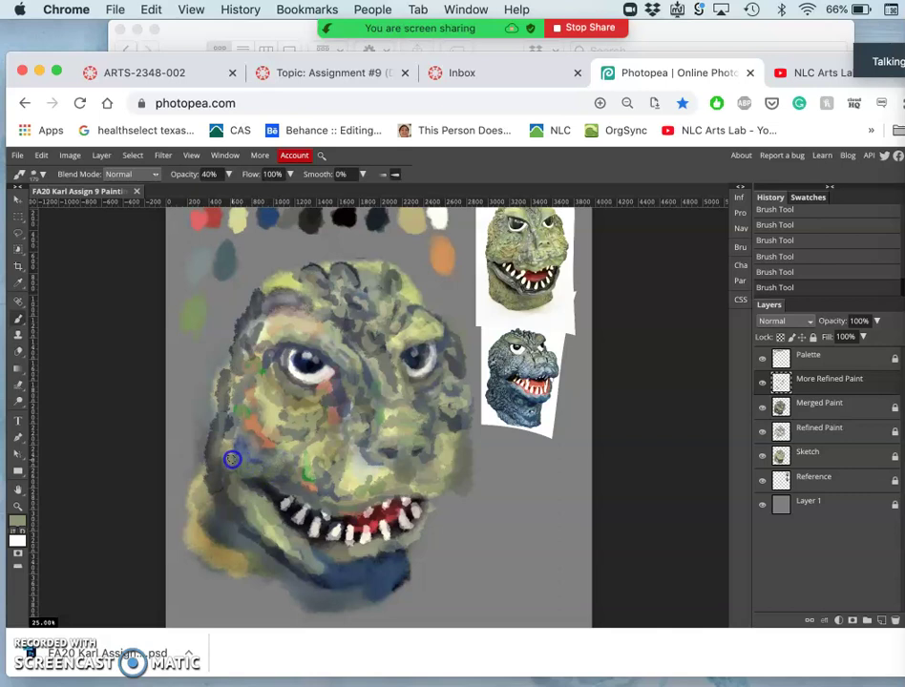
{"action": "mouse_move", "coordinate": [240, 490]}
{"action": "left_mouse_down"}
{"action": "mouse_move", "coordinate": [323, 530]}
{"action": "mouse_move", "coordinate": [378, 512]}
{"action": "mouse_move", "coordinate": [418, 521]}
{"action": "mouse_move", "coordinate": [268, 472]}
{"action": "mouse_move", "coordinate": [318, 485]}
{"action": "mouse_move", "coordinate": [394, 550]}
{"action": "mouse_move", "coordinate": [339, 434]}
{"action": "mouse_move", "coordinate": [259, 469]}
{"action": "mouse_move", "coordinate": [378, 470]}
{"action": "mouse_move", "coordinate": [360, 476]}
{"action": "left_mouse_up"}
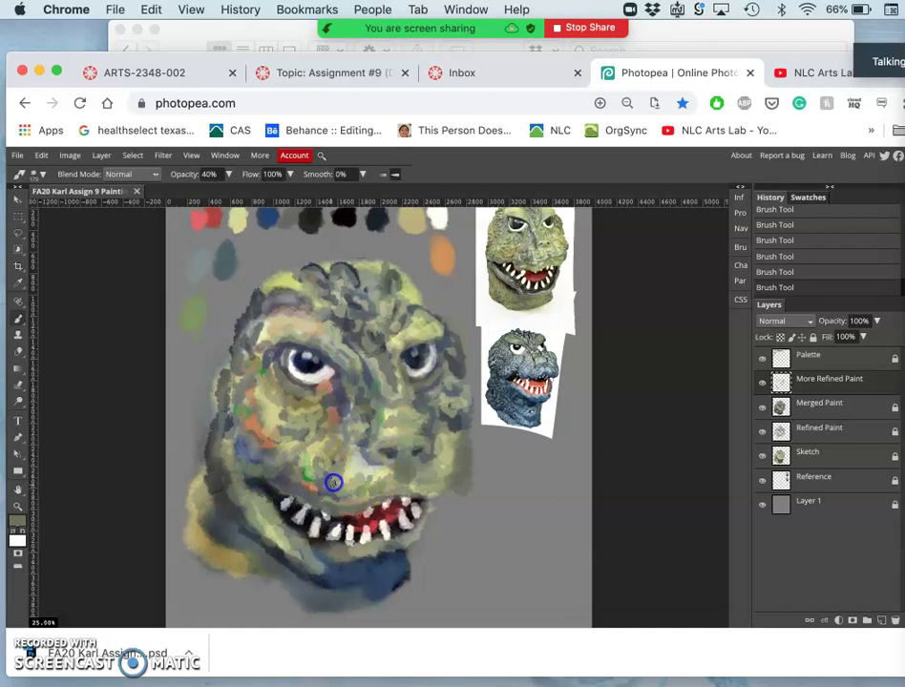
{"action": "mouse_move", "coordinate": [341, 477]}
{"action": "left_mouse_down"}
{"action": "mouse_move", "coordinate": [428, 470]}
{"action": "mouse_move", "coordinate": [436, 485]}
{"action": "mouse_move", "coordinate": [351, 458]}
{"action": "mouse_move", "coordinate": [363, 465]}
{"action": "left_mouse_up"}
{"action": "mouse_move", "coordinate": [372, 465]}
{"action": "left_mouse_down"}
{"action": "mouse_move", "coordinate": [447, 477]}
{"action": "mouse_move", "coordinate": [419, 465]}
{"action": "mouse_move", "coordinate": [412, 486]}
{"action": "mouse_move", "coordinate": [360, 463]}
{"action": "mouse_move", "coordinate": [361, 453]}
{"action": "mouse_move", "coordinate": [373, 469]}
{"action": "mouse_move", "coordinate": [425, 421]}
{"action": "mouse_move", "coordinate": [400, 405]}
{"action": "mouse_move", "coordinate": [368, 410]}
{"action": "mouse_move", "coordinate": [370, 461]}
{"action": "left_mouse_up"}
{"action": "left_click_drag", "start_coordinate": [366, 452], "coordinate": [364, 452]}
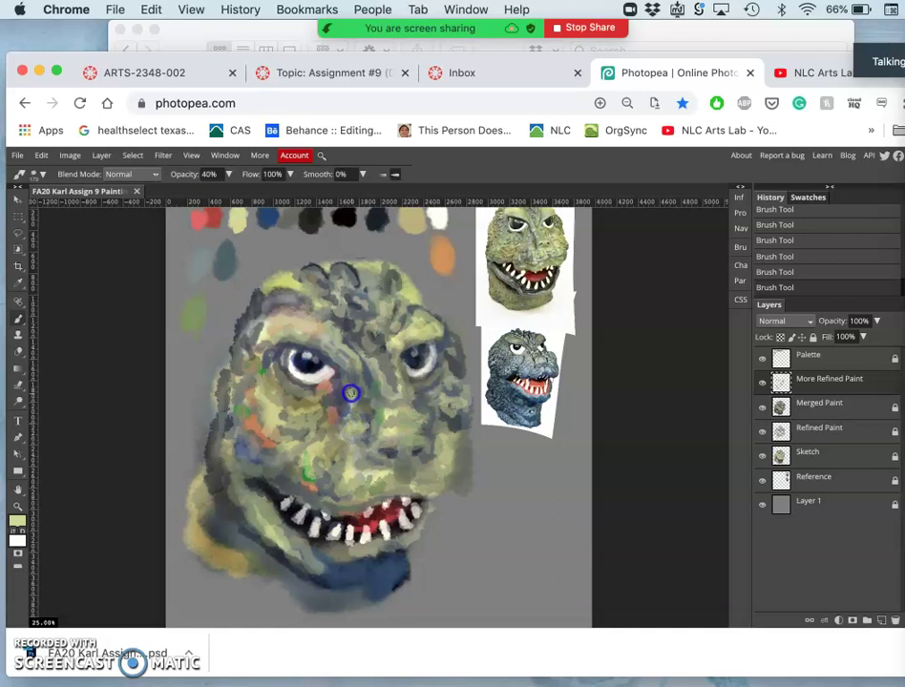
Step: Soften the cheek below the nearer eye with strokes of gray-green sampled from the surrounding skin
{"action": "left_click", "coordinate": [338, 419], "text": "alt"}
{"action": "left_click", "coordinate": [336, 415]}
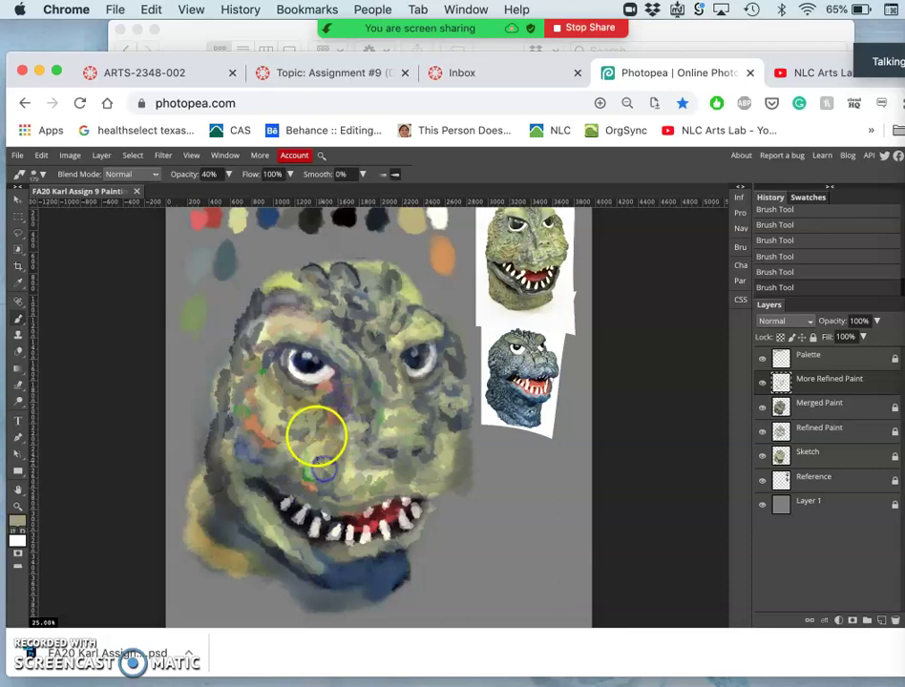
{"action": "left_click", "coordinate": [288, 422]}
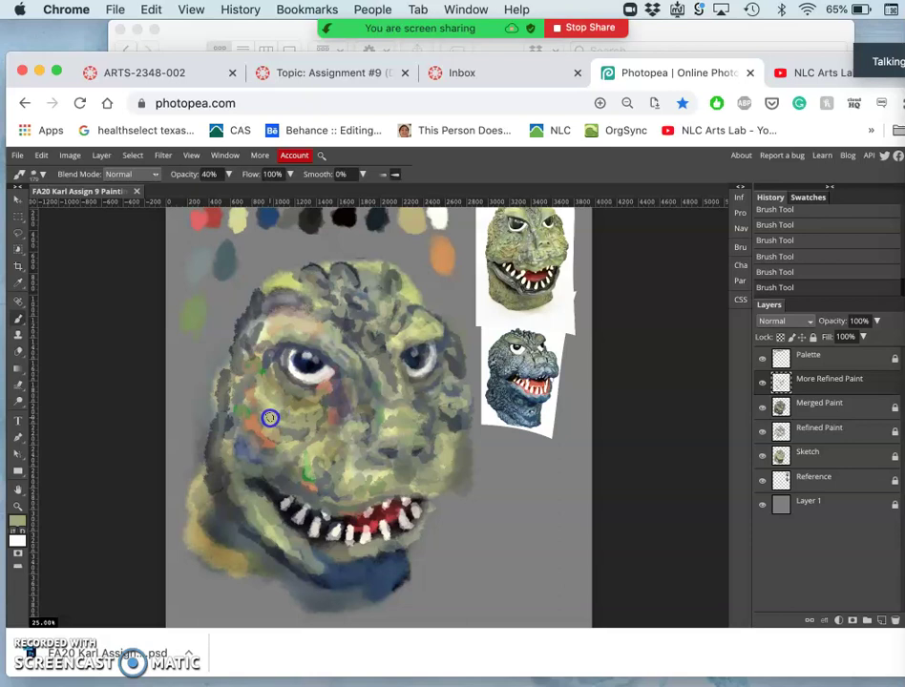
{"action": "left_click", "coordinate": [280, 392]}
{"action": "left_click", "coordinate": [309, 410], "text": "alt"}
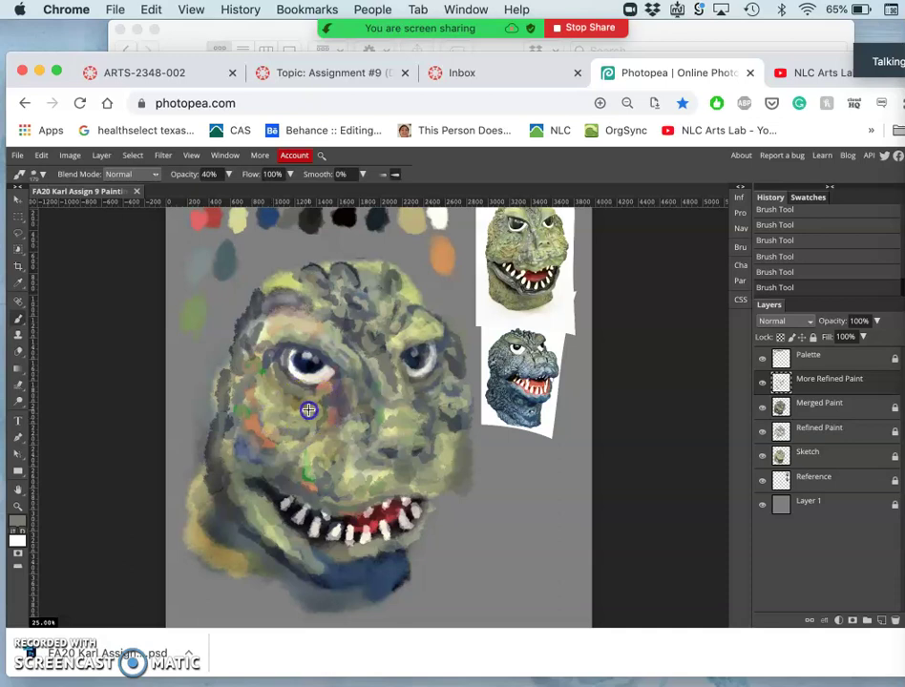
Step: Blend sampled dark gray, green and pale beige tones into the brow and the outer edge of the head above it
{"action": "left_click", "coordinate": [289, 319], "text": "alt"}
{"action": "left_click", "coordinate": [365, 377], "text": "alt"}
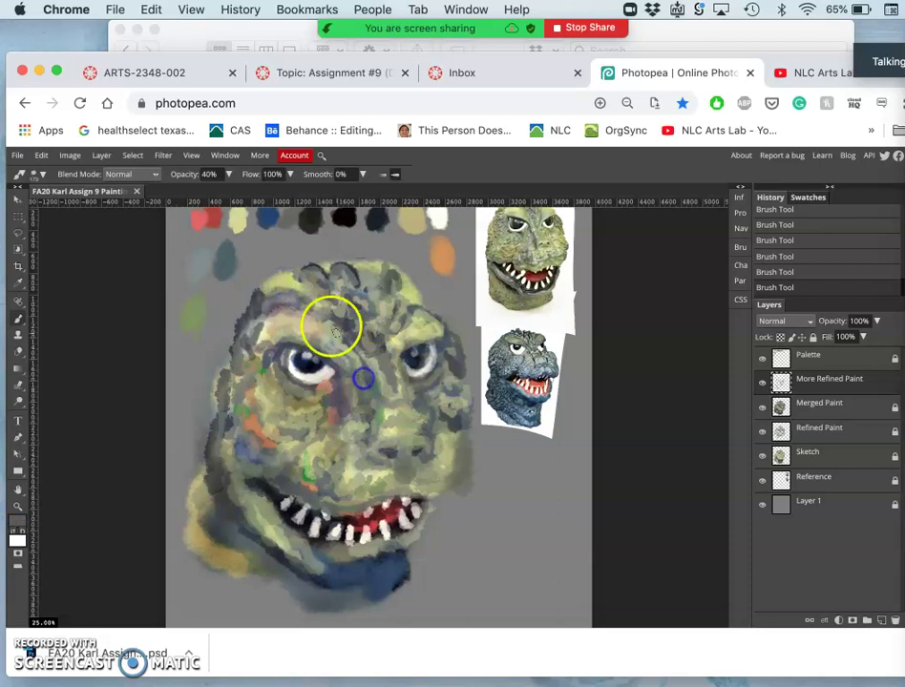
{"action": "left_click", "coordinate": [293, 279], "text": "alt"}
{"action": "left_click", "coordinate": [311, 278], "text": "alt"}
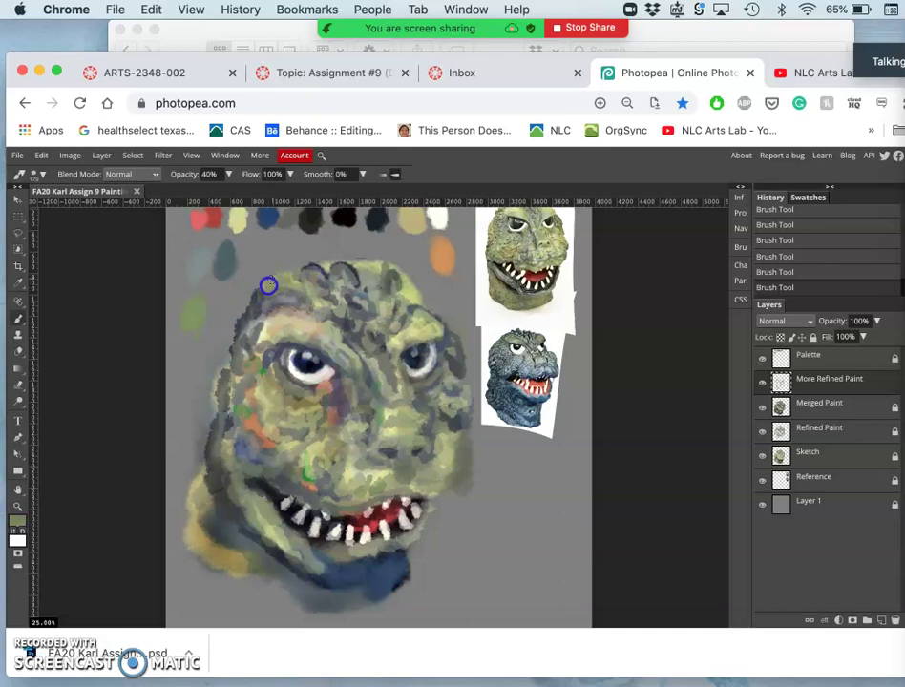
{"action": "left_click_drag", "start_coordinate": [257, 290], "coordinate": [264, 299]}
{"action": "left_click", "coordinate": [298, 318], "text": "alt"}
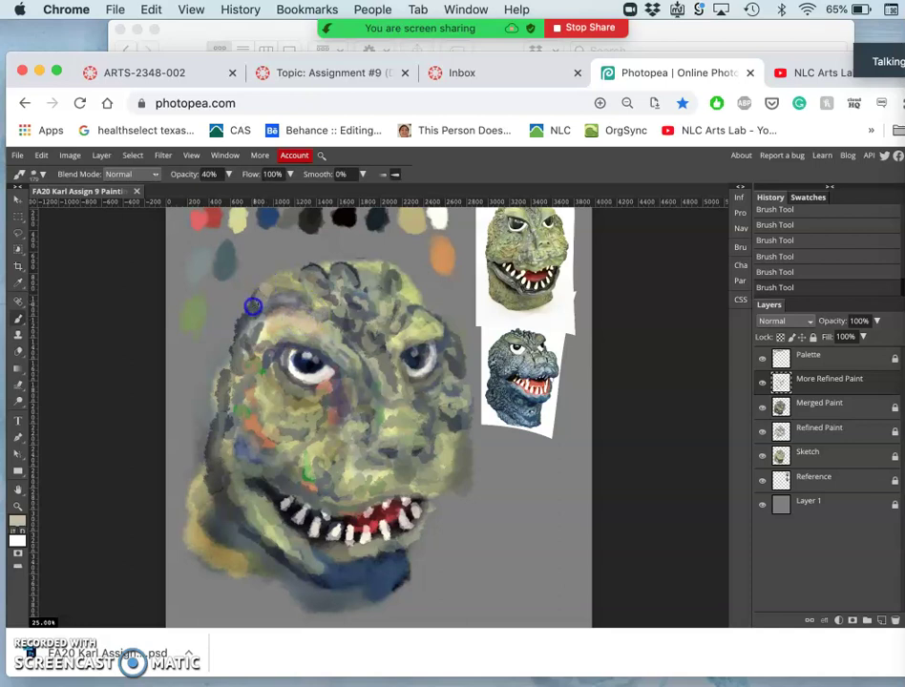
Step: Sample the orange beside the upper lip and paint it onto the red inside of the mouth, redoing the first stroke
{"action": "mouse_move", "coordinate": [373, 412]}
{"action": "left_mouse_down"}
{"action": "mouse_move", "coordinate": [398, 479]}
{"action": "mouse_move", "coordinate": [427, 455]}
{"action": "mouse_move", "coordinate": [432, 464]}
{"action": "mouse_move", "coordinate": [318, 487]}
{"action": "left_mouse_up"}
{"action": "left_click", "coordinate": [314, 487], "text": "alt"}
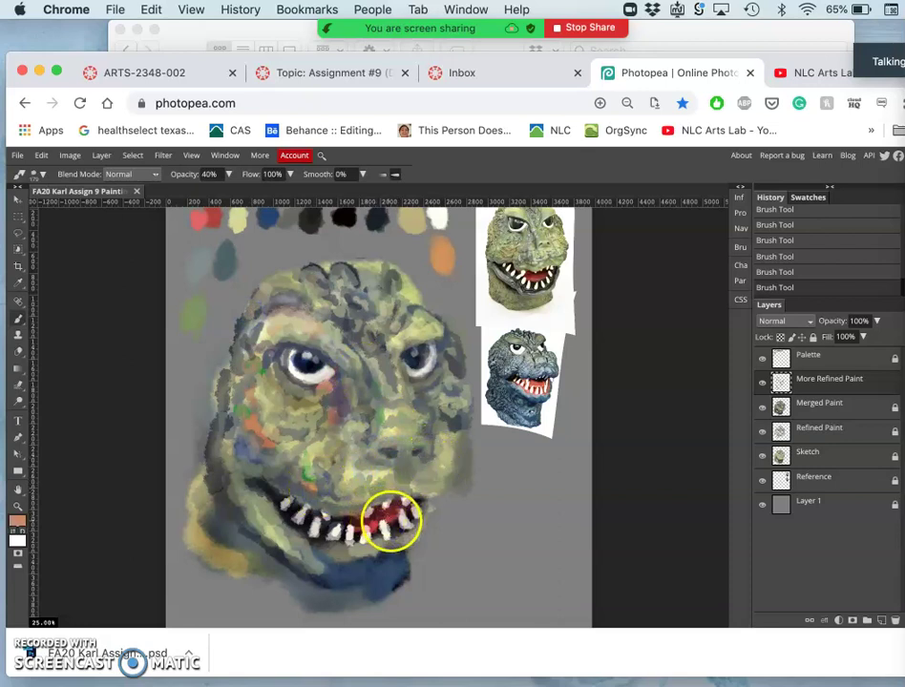
{"action": "left_click_drag", "start_coordinate": [392, 519], "coordinate": [392, 517]}
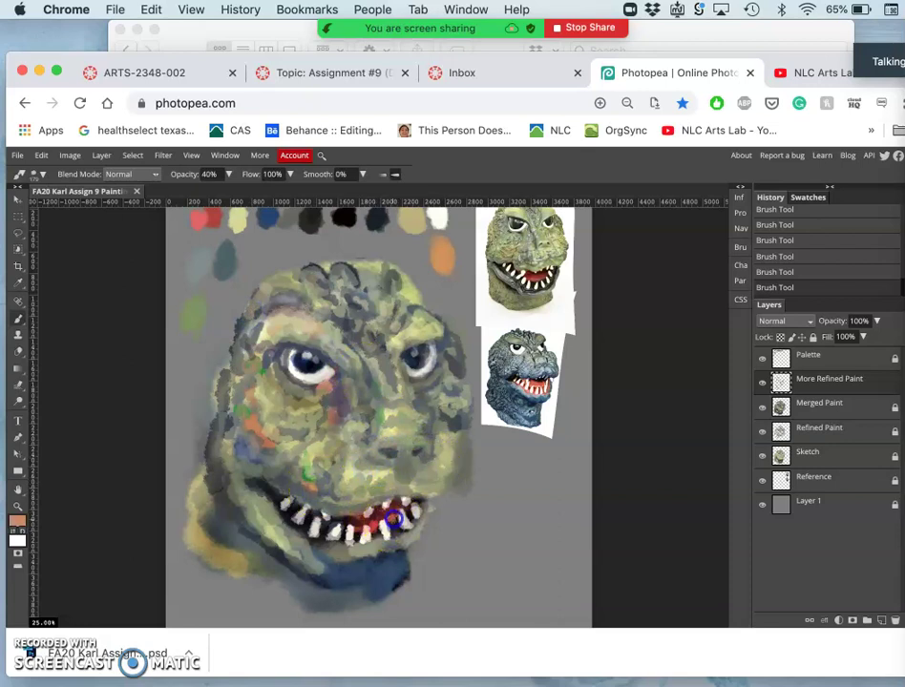
{"action": "key", "text": "super+z"}
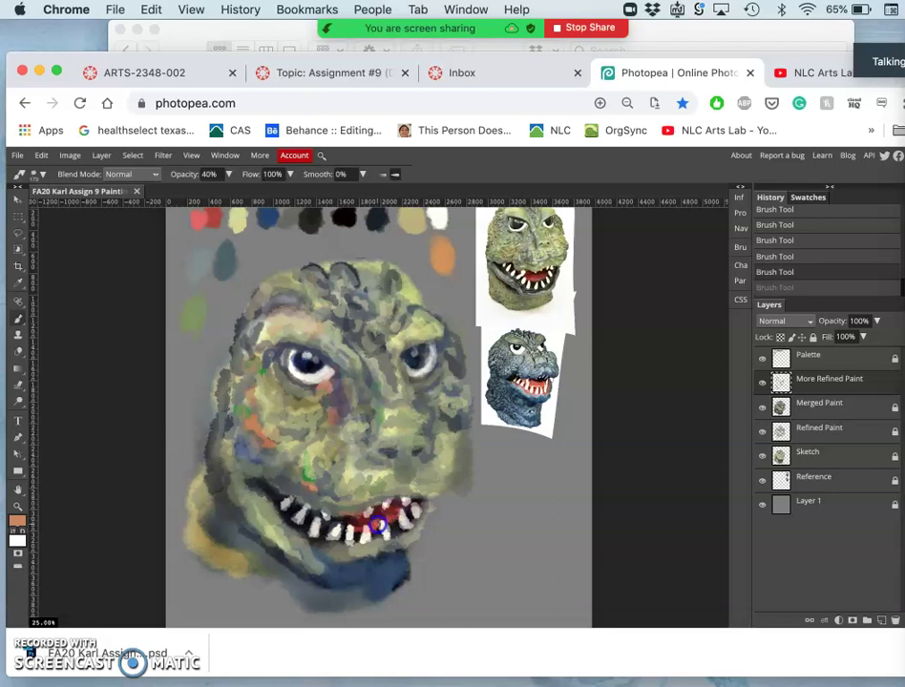
{"action": "mouse_move", "coordinate": [375, 526]}
{"action": "left_mouse_down"}
{"action": "mouse_move", "coordinate": [436, 486]}
{"action": "mouse_move", "coordinate": [455, 425]}
{"action": "mouse_move", "coordinate": [391, 513]}
{"action": "left_mouse_up"}
Step: Tone down the reddish inner corner of the nearer eye with sampled muted tones and repaint the edge beside the eye white
{"action": "left_click", "coordinate": [454, 425], "text": "alt"}
{"action": "left_click_drag", "start_coordinate": [331, 383], "coordinate": [349, 431]}
{"action": "mouse_move", "coordinate": [330, 391]}
{"action": "left_mouse_down"}
{"action": "mouse_move", "coordinate": [333, 378]}
{"action": "mouse_move", "coordinate": [296, 431]}
{"action": "mouse_move", "coordinate": [305, 415]}
{"action": "mouse_move", "coordinate": [310, 488]}
{"action": "left_mouse_up"}
{"action": "left_click", "coordinate": [310, 488], "text": "alt"}
{"action": "left_click", "coordinate": [317, 387]}
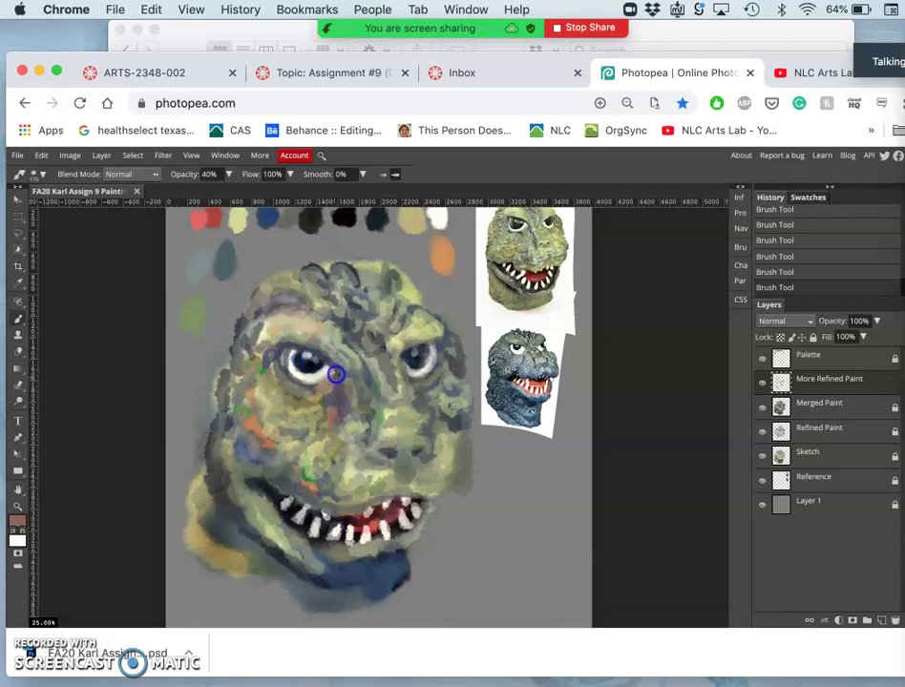
{"action": "left_click", "coordinate": [412, 365], "text": "alt"}
{"action": "left_click_drag", "start_coordinate": [329, 374], "coordinate": [334, 374]}
Step: Paint sampled skin tones over the lower cheek and the bright green and orange spots above the upper lip
{"action": "left_click", "coordinate": [284, 474], "text": "alt"}
{"action": "mouse_move", "coordinate": [318, 417]}
{"action": "left_mouse_down"}
{"action": "mouse_move", "coordinate": [318, 383]}
{"action": "mouse_move", "coordinate": [303, 387]}
{"action": "mouse_move", "coordinate": [311, 385]}
{"action": "mouse_move", "coordinate": [289, 436]}
{"action": "mouse_move", "coordinate": [327, 452]}
{"action": "mouse_move", "coordinate": [324, 459]}
{"action": "left_mouse_up"}
{"action": "left_click", "coordinate": [295, 488], "text": "alt"}
{"action": "left_click", "coordinate": [255, 463]}
{"action": "left_click_drag", "start_coordinate": [255, 460], "coordinate": [289, 486]}
{"action": "left_click", "coordinate": [346, 471], "text": "alt"}
{"action": "mouse_move", "coordinate": [294, 466]}
{"action": "left_mouse_down"}
{"action": "mouse_move", "coordinate": [312, 485]}
{"action": "mouse_move", "coordinate": [361, 472]}
{"action": "left_mouse_up"}
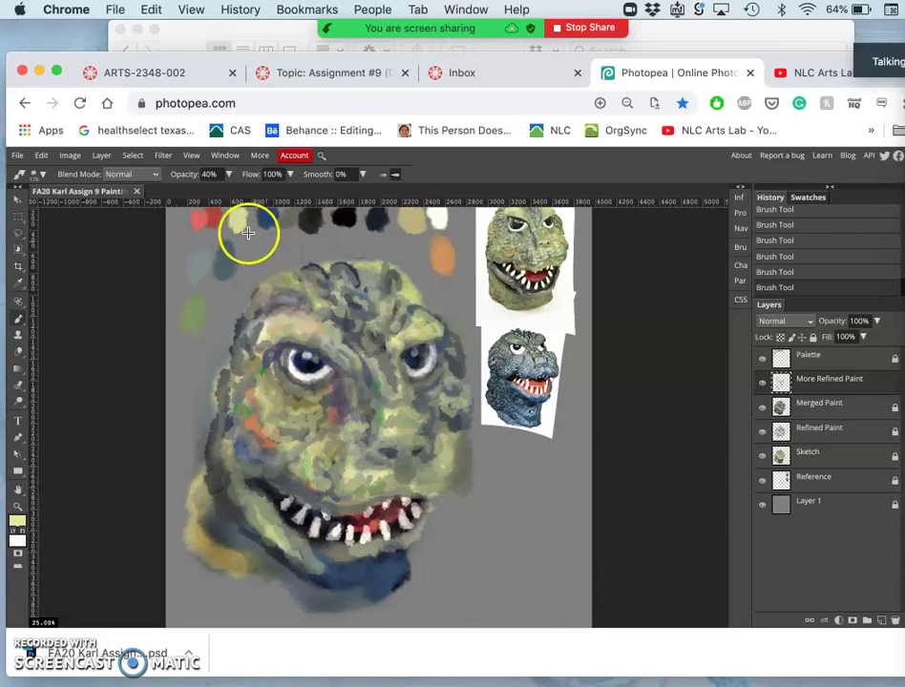
Step: Sample the dark teal palette swatch and dab it over the forehead and the area between the brows
{"action": "left_click", "coordinate": [228, 257], "text": "alt"}
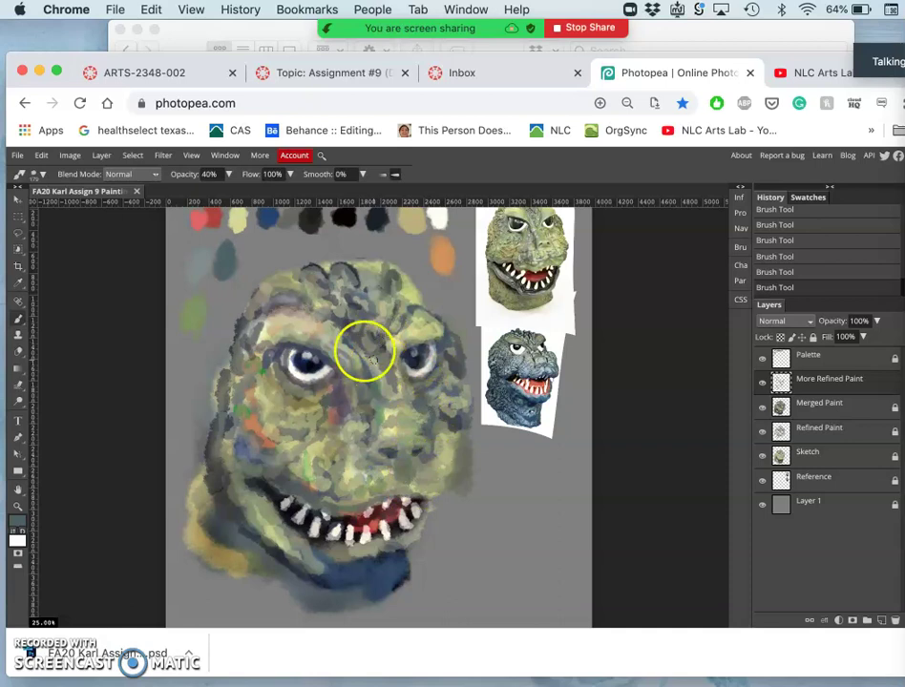
{"action": "left_click_drag", "start_coordinate": [321, 329], "coordinate": [322, 323]}
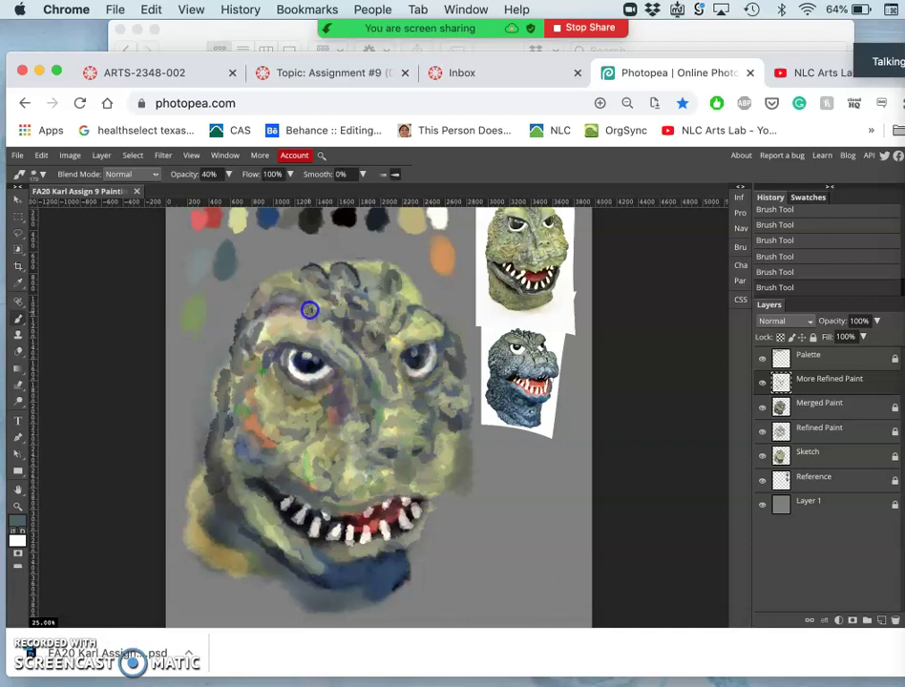
{"action": "mouse_move", "coordinate": [345, 322]}
{"action": "left_mouse_down"}
{"action": "mouse_move", "coordinate": [372, 333]}
{"action": "mouse_move", "coordinate": [327, 326]}
{"action": "left_mouse_up"}
{"action": "left_click_drag", "start_coordinate": [412, 341], "coordinate": [402, 368]}
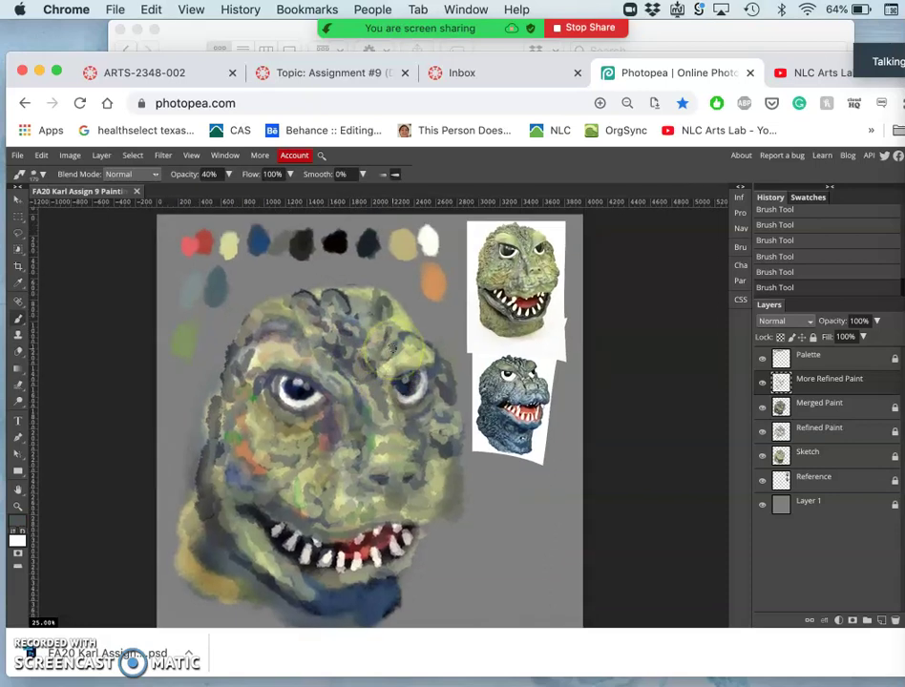
Step: Sample yellow-green tones from the muzzle and blend them over the bridge of the nose beside the farther eye
{"action": "scroll", "coordinate": [411, 392], "scroll_direction": "down", "scroll_amount": 2}
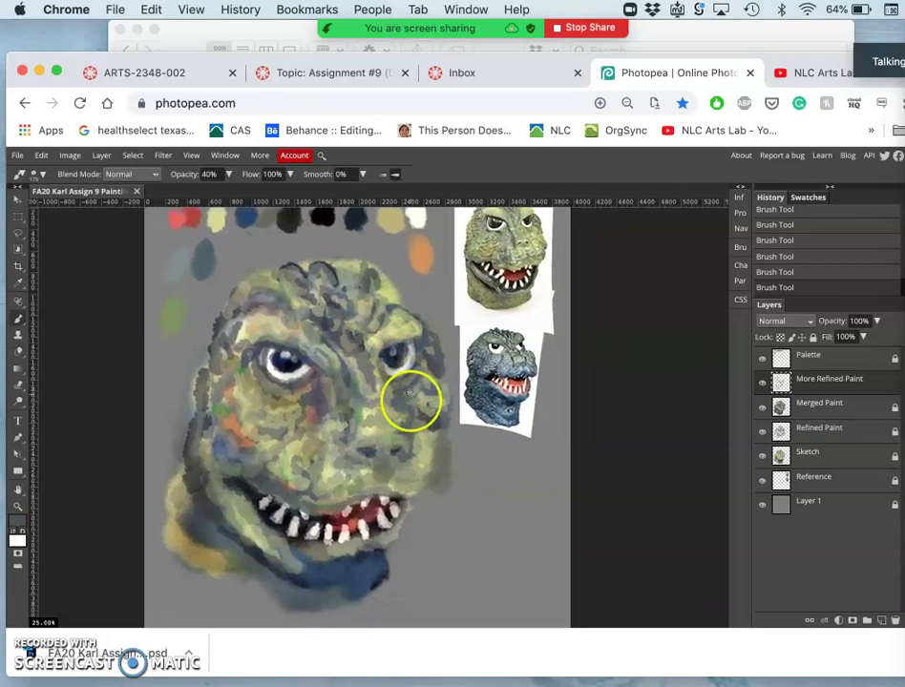
{"action": "left_click", "coordinate": [362, 473], "text": "alt"}
{"action": "left_click", "coordinate": [361, 356]}
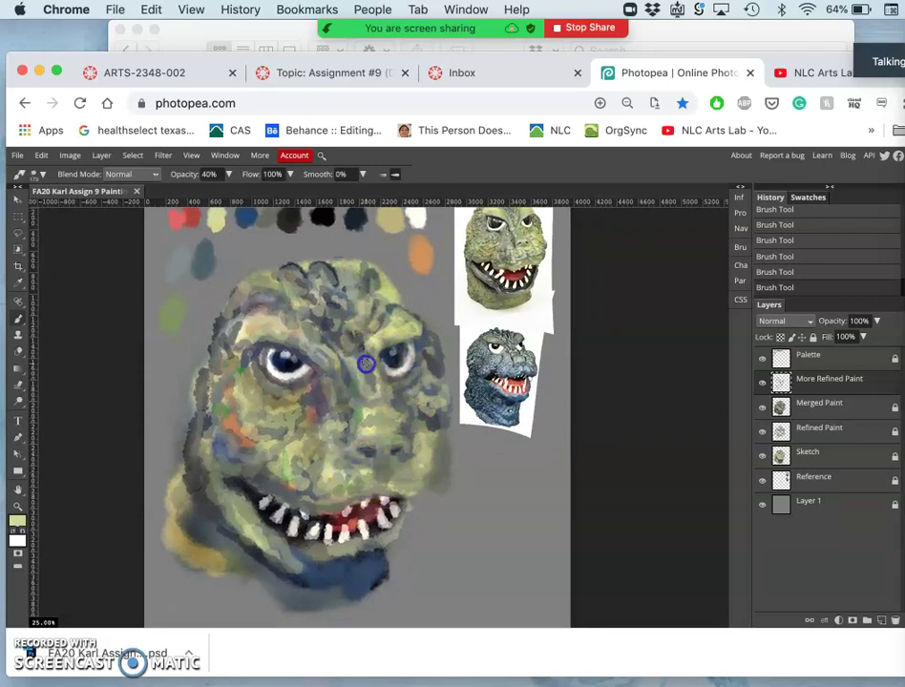
{"action": "left_click", "coordinate": [297, 458], "text": "alt"}
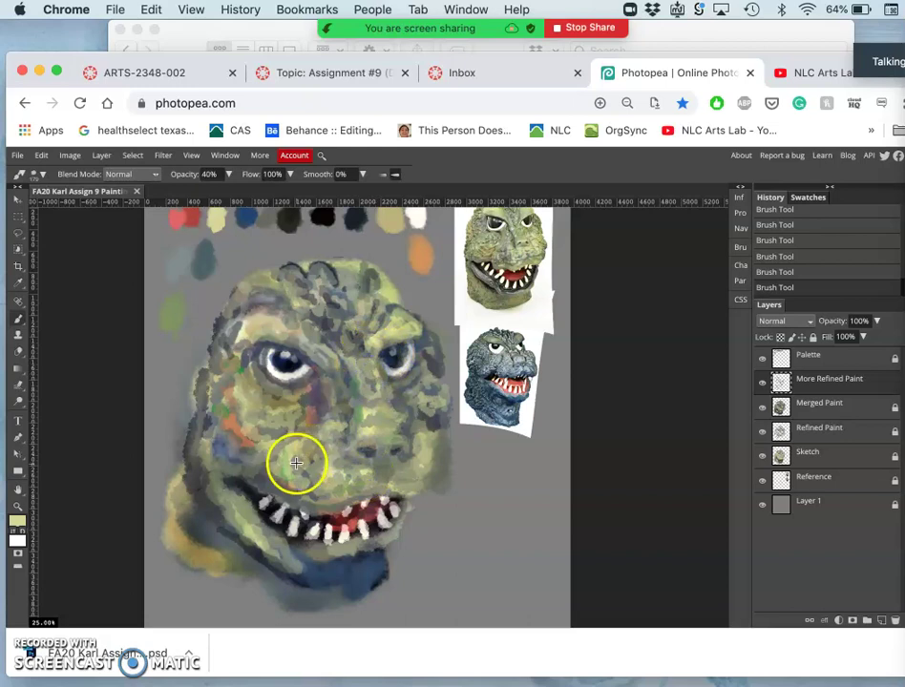
{"action": "left_click", "coordinate": [367, 367]}
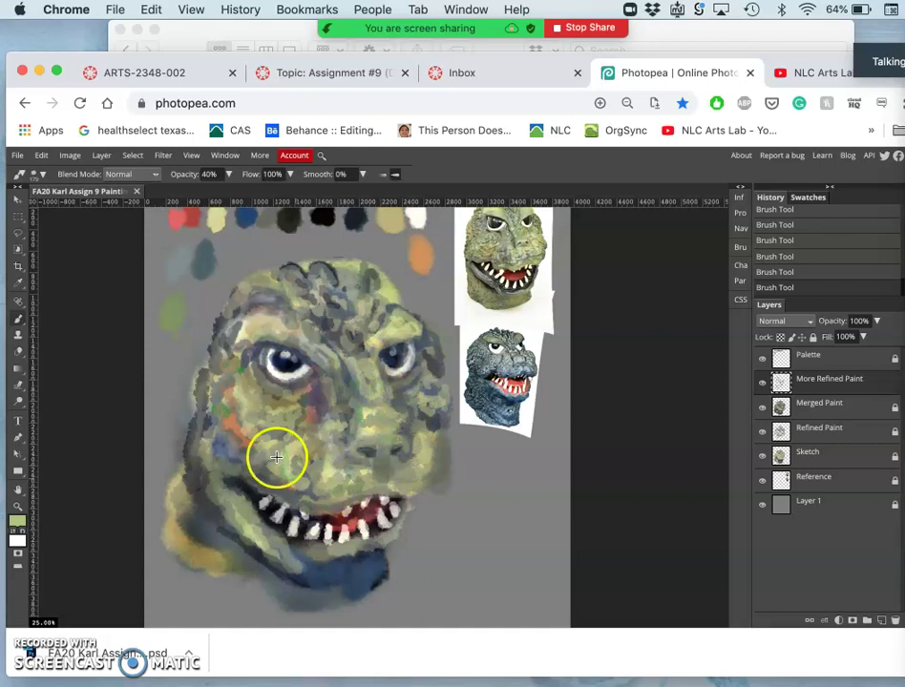
Step: Repaint the nose tip and nostril edges with sampled olive and pale yellow-green tones, undoing a stroke along the way
{"action": "left_click", "coordinate": [407, 418]}
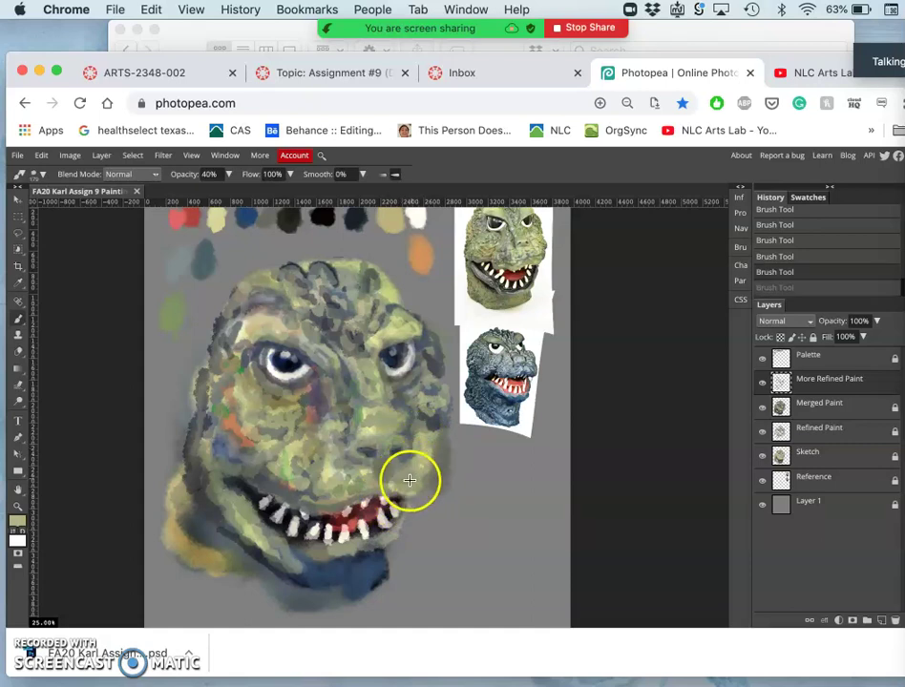
{"action": "key", "text": "super+z"}
{"action": "left_click", "coordinate": [393, 443]}
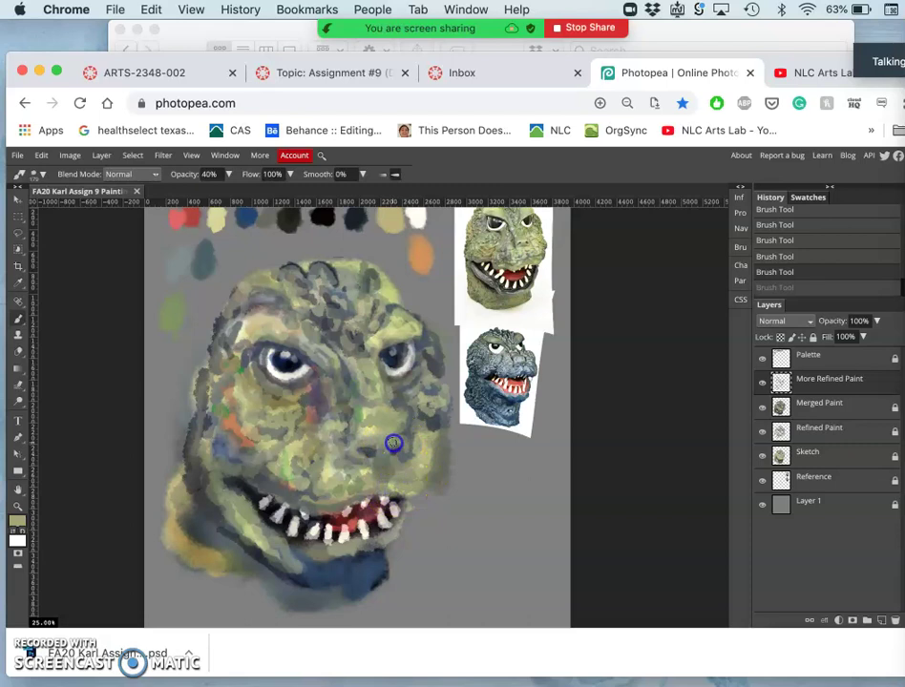
{"action": "left_click", "coordinate": [375, 440]}
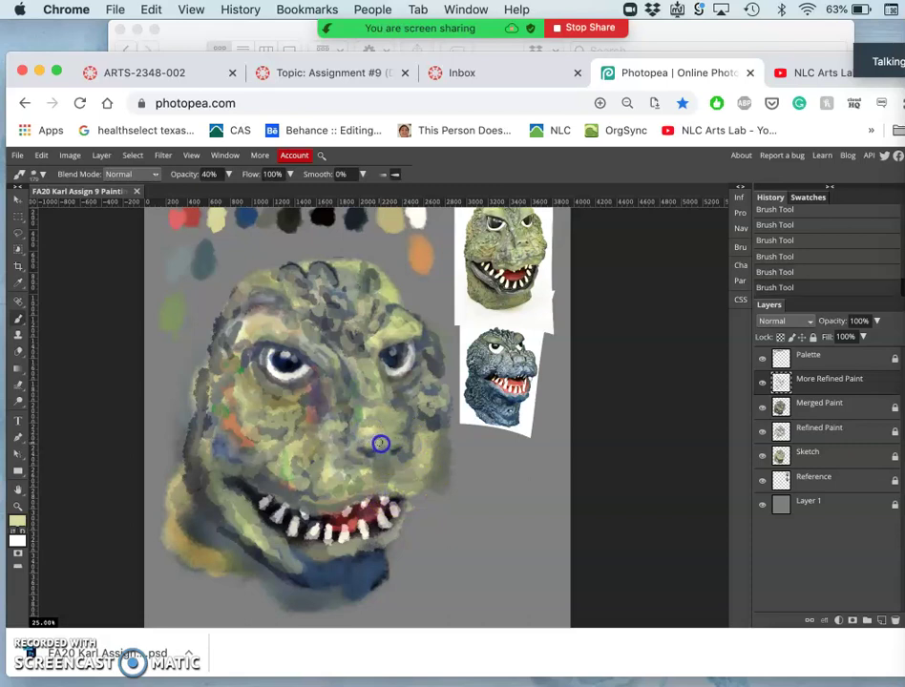
{"action": "mouse_move", "coordinate": [395, 441]}
{"action": "left_mouse_down"}
{"action": "mouse_move", "coordinate": [383, 484]}
{"action": "mouse_move", "coordinate": [353, 393]}
{"action": "mouse_move", "coordinate": [357, 346]}
{"action": "mouse_move", "coordinate": [375, 340]}
{"action": "mouse_move", "coordinate": [393, 453]}
{"action": "mouse_move", "coordinate": [386, 443]}
{"action": "mouse_move", "coordinate": [378, 449]}
{"action": "mouse_move", "coordinate": [373, 349]}
{"action": "mouse_move", "coordinate": [324, 337]}
{"action": "mouse_move", "coordinate": [279, 367]}
{"action": "mouse_move", "coordinate": [355, 384]}
{"action": "mouse_move", "coordinate": [430, 420]}
{"action": "mouse_move", "coordinate": [458, 467]}
{"action": "mouse_move", "coordinate": [428, 455]}
{"action": "mouse_move", "coordinate": [428, 429]}
{"action": "mouse_move", "coordinate": [413, 449]}
{"action": "mouse_move", "coordinate": [401, 410]}
{"action": "mouse_move", "coordinate": [407, 444]}
{"action": "mouse_move", "coordinate": [326, 395]}
{"action": "left_mouse_up"}
Step: Blend sampled muted tones into the side of the nose, the farther cheek and the dark edge above the upper lip
{"action": "left_click", "coordinate": [319, 400], "text": "alt"}
{"action": "left_click_drag", "start_coordinate": [399, 421], "coordinate": [399, 420]}
{"action": "left_click_drag", "start_coordinate": [485, 384], "coordinate": [489, 398]}
{"action": "left_click_drag", "start_coordinate": [383, 365], "coordinate": [371, 346]}
{"action": "mouse_move", "coordinate": [432, 379]}
{"action": "left_mouse_down"}
{"action": "mouse_move", "coordinate": [436, 398]}
{"action": "mouse_move", "coordinate": [422, 426]}
{"action": "left_mouse_up"}
{"action": "left_click_drag", "start_coordinate": [294, 473], "coordinate": [292, 472]}
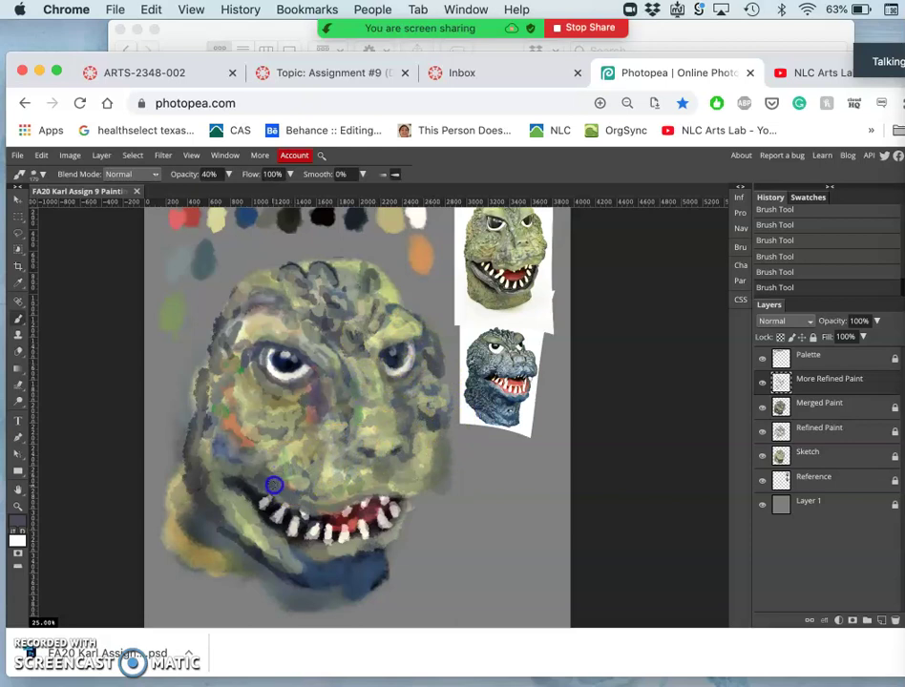
{"action": "mouse_move", "coordinate": [294, 493]}
{"action": "left_mouse_down"}
{"action": "mouse_move", "coordinate": [349, 486]}
{"action": "mouse_move", "coordinate": [375, 462]}
{"action": "mouse_move", "coordinate": [359, 507]}
{"action": "mouse_move", "coordinate": [327, 527]}
{"action": "mouse_move", "coordinate": [276, 498]}
{"action": "mouse_move", "coordinate": [306, 487]}
{"action": "mouse_move", "coordinate": [261, 416]}
{"action": "mouse_move", "coordinate": [248, 447]}
{"action": "mouse_move", "coordinate": [236, 381]}
{"action": "mouse_move", "coordinate": [256, 356]}
{"action": "mouse_move", "coordinate": [286, 376]}
{"action": "left_mouse_up"}
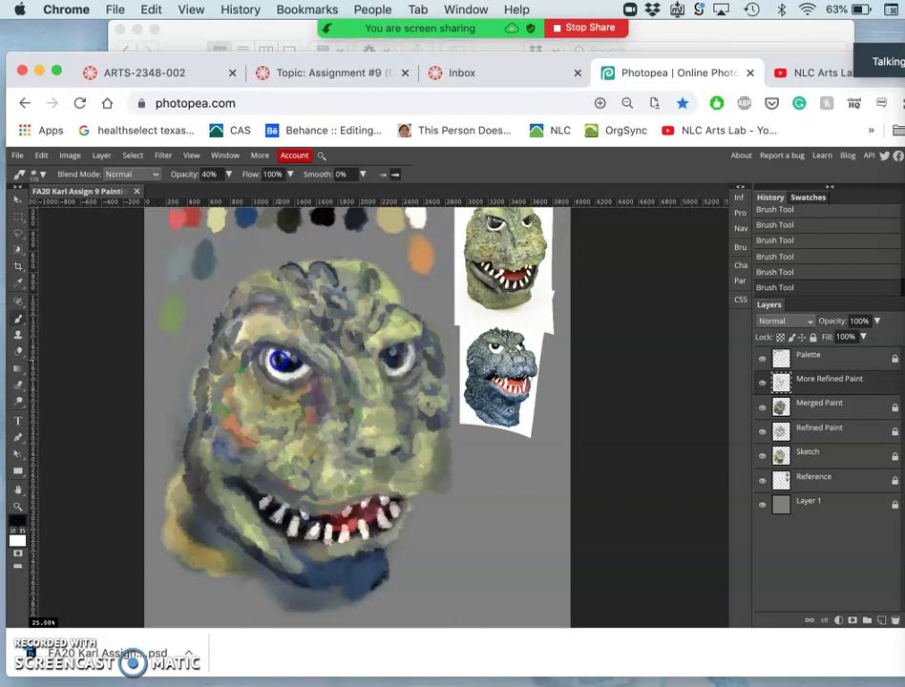
Step: Darken the pupils of both eyes with near-black and dab a sampled light gray highlight into the farther eye
{"action": "left_click_drag", "start_coordinate": [278, 359], "coordinate": [274, 360]}
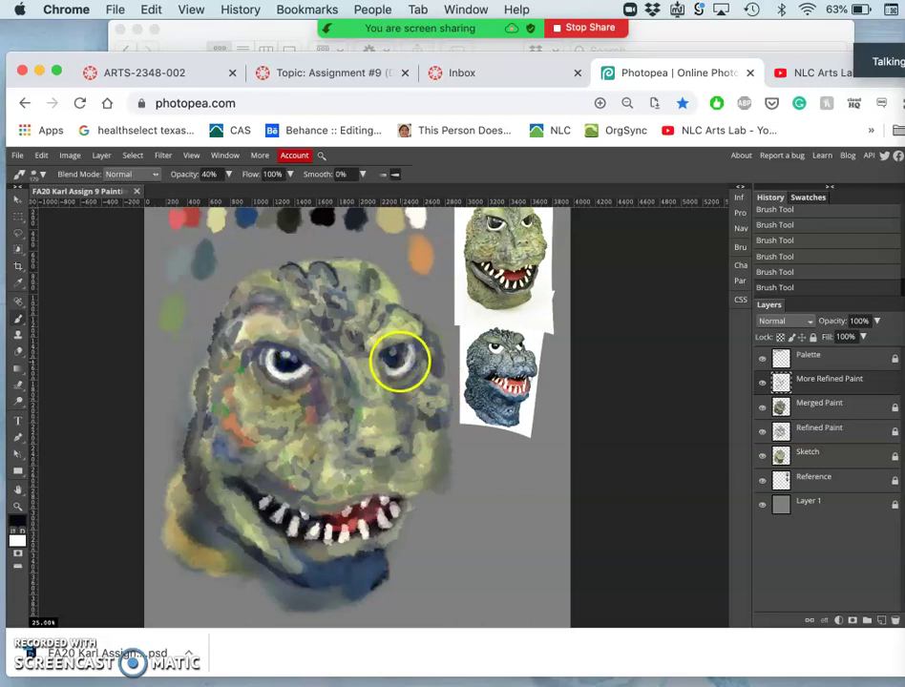
{"action": "left_click", "coordinate": [398, 359]}
{"action": "left_click", "coordinate": [291, 363], "text": "alt"}
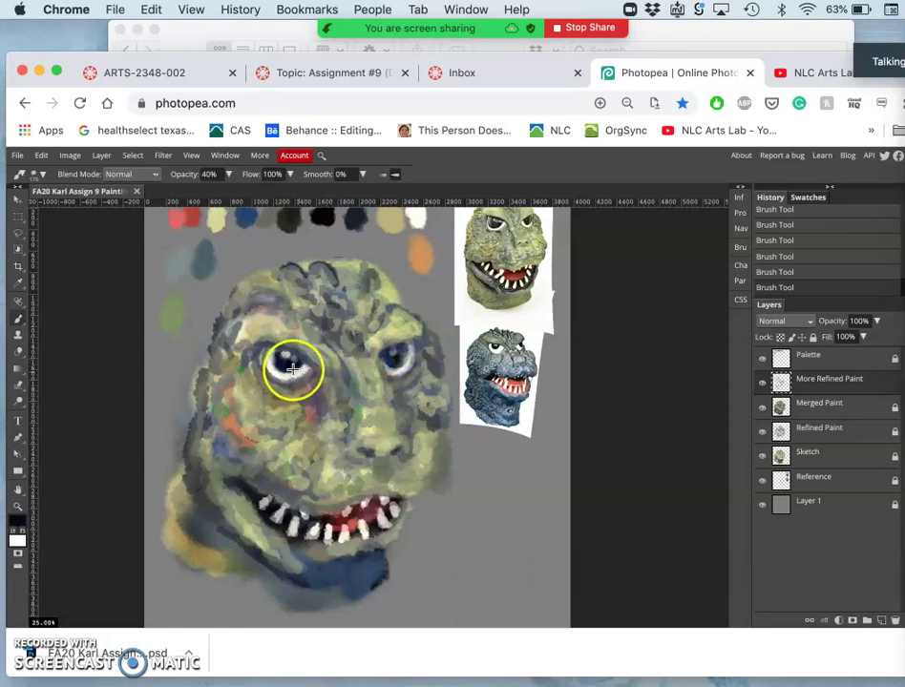
{"action": "left_click", "coordinate": [393, 349]}
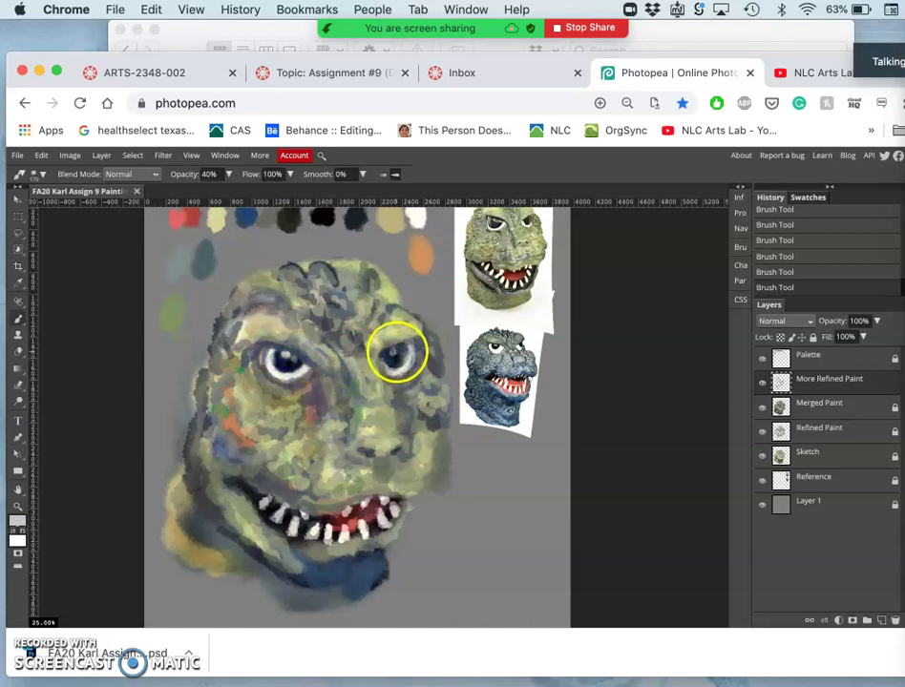
{"action": "left_click", "coordinate": [397, 354]}
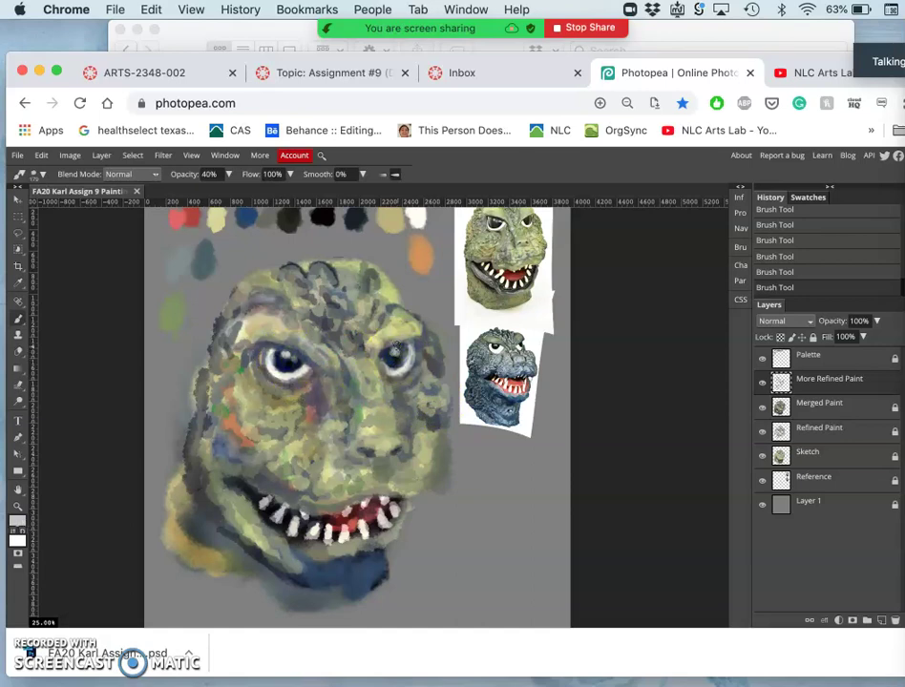
Step: Enlarge the brush and darken the farther eye's iris around its highlight with dark navy sampled from the nearer eye
{"action": "key", "text": "bracketright"}
{"action": "key", "text": "bracketright"}
{"action": "key", "text": "bracketright"}
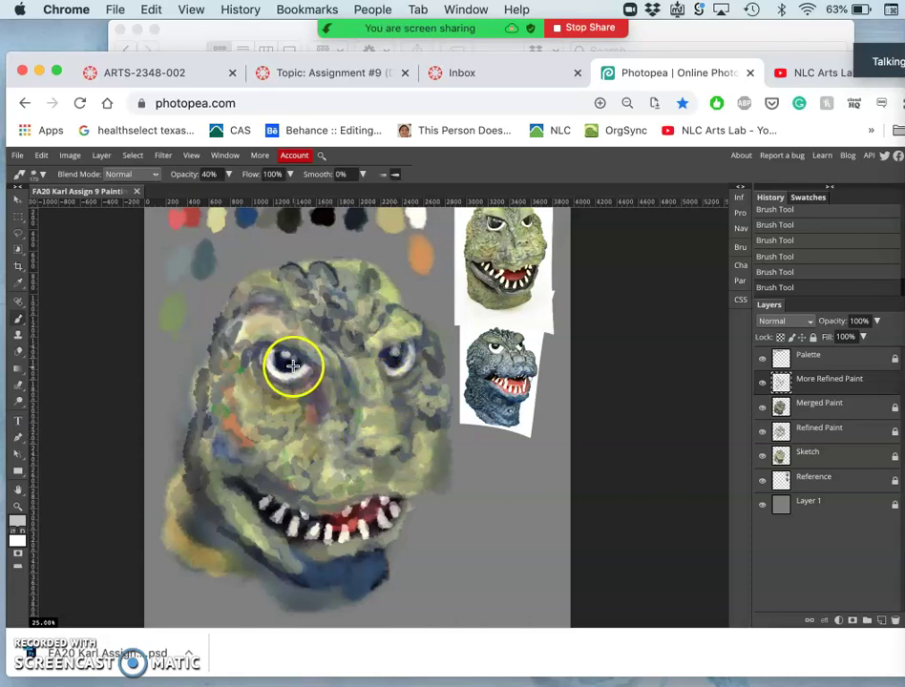
{"action": "left_click", "coordinate": [391, 354]}
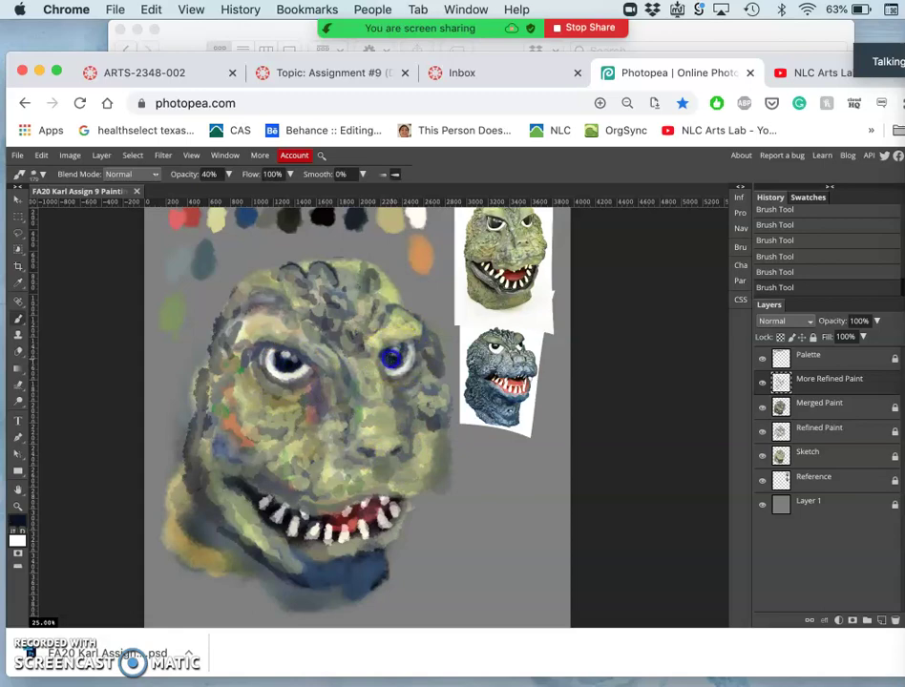
{"action": "scroll", "coordinate": [388, 360], "scroll_direction": "up", "scroll_amount": 5}
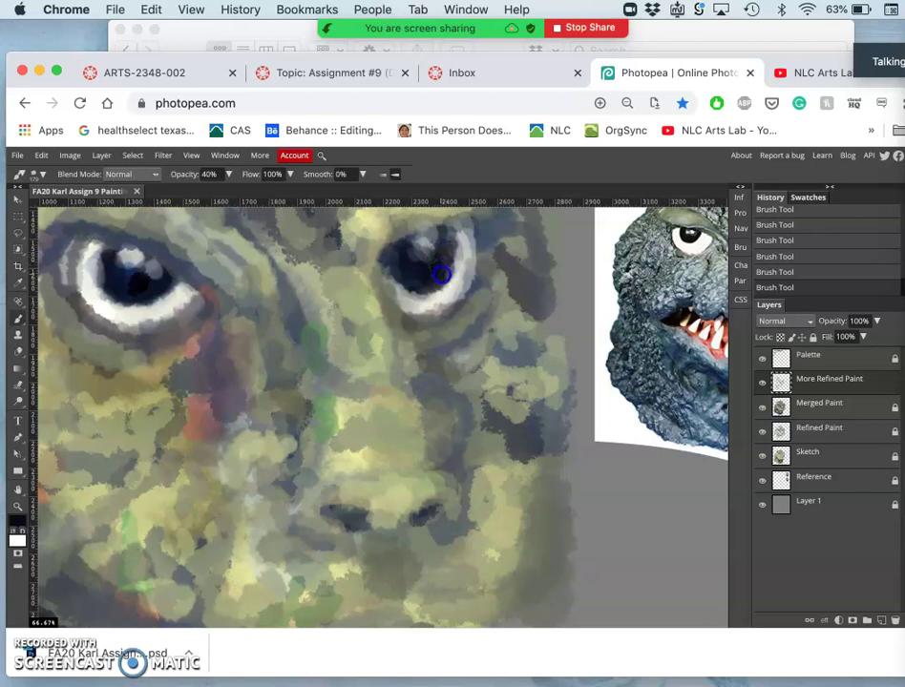
{"action": "left_click", "coordinate": [394, 355]}
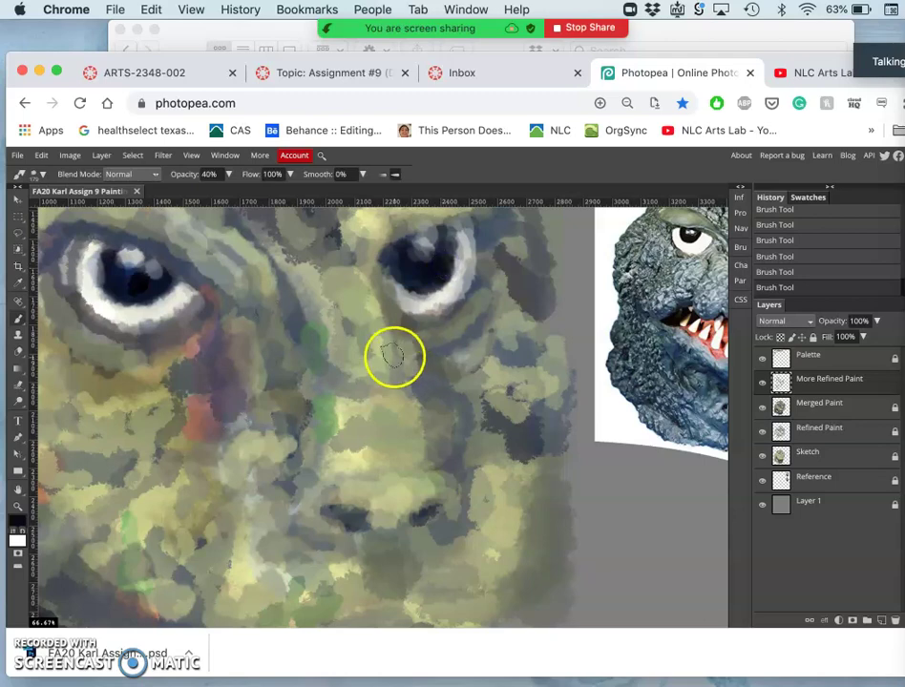
Step: Repaint the farther eye's highlights with light gray and a bluish gray sampled from the nearer eye
{"action": "scroll", "coordinate": [395, 355], "scroll_direction": "down", "scroll_amount": 5}
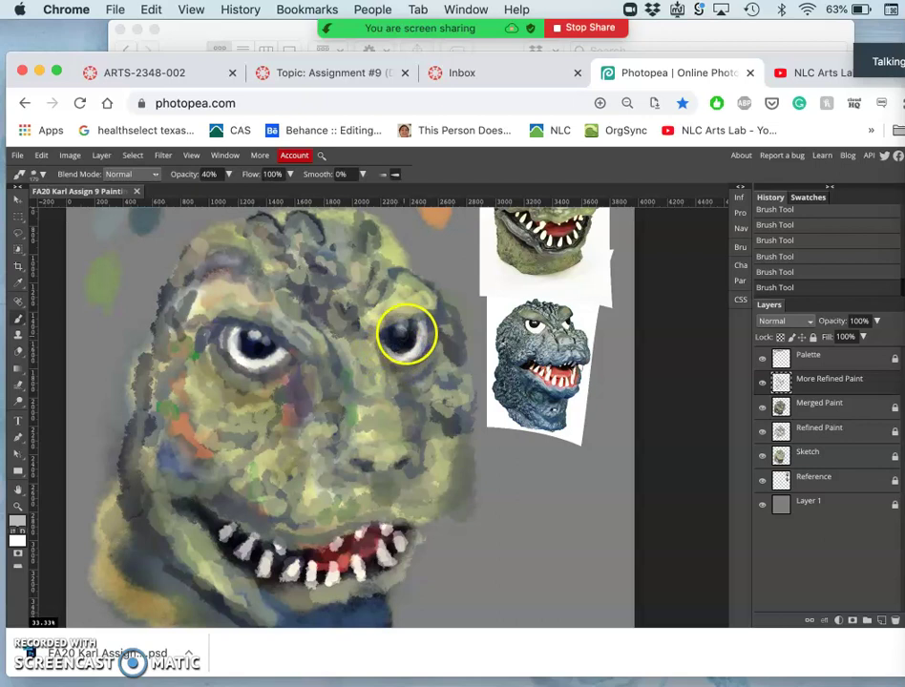
{"action": "left_click_drag", "start_coordinate": [413, 325], "coordinate": [403, 332]}
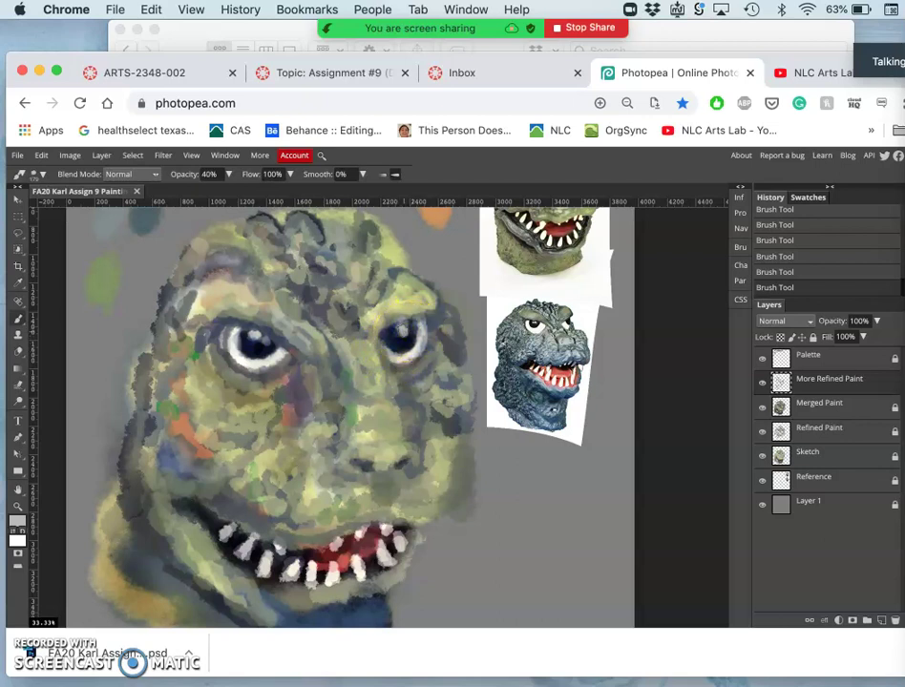
{"action": "left_click", "coordinate": [262, 342], "text": "alt"}
{"action": "mouse_move", "coordinate": [399, 339]}
{"action": "left_mouse_down"}
{"action": "mouse_move", "coordinate": [434, 346]}
{"action": "mouse_move", "coordinate": [433, 383]}
{"action": "mouse_move", "coordinate": [276, 461]}
{"action": "left_mouse_up"}
Step: Show the Navigator and look over the whole head beside the reference images
{"action": "scroll", "coordinate": [549, 355], "scroll_direction": "down", "scroll_amount": 1}
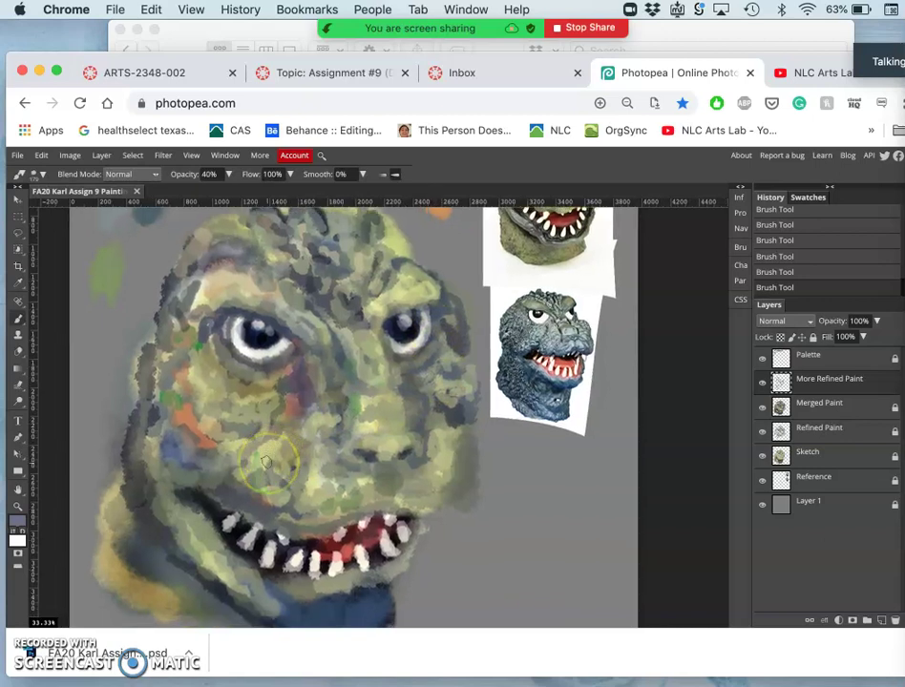
{"action": "scroll", "coordinate": [546, 354], "scroll_direction": "up", "scroll_amount": 2}
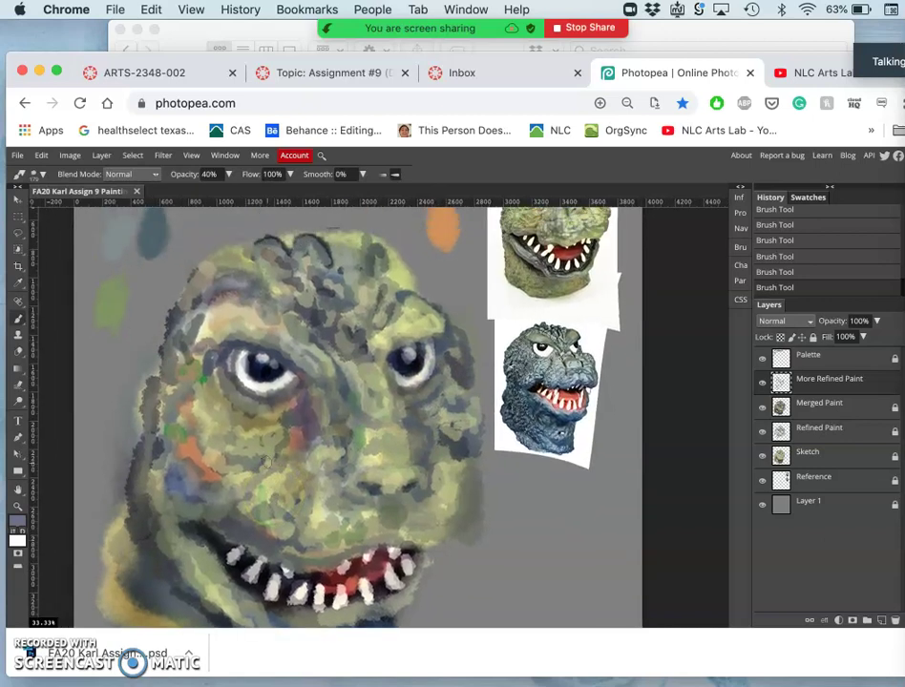
{"action": "left_click", "coordinate": [740, 228]}
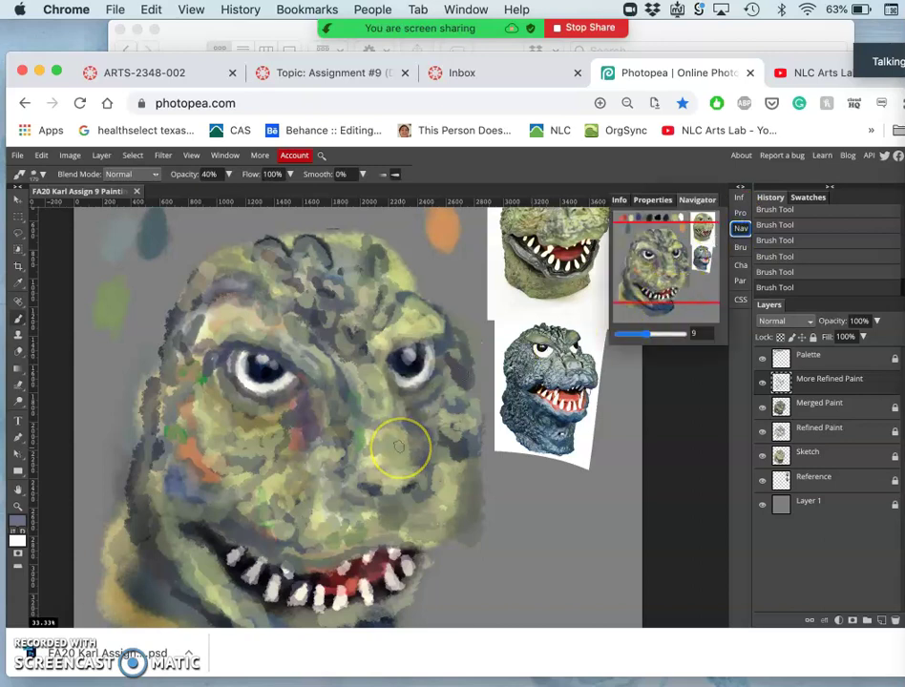
{"action": "scroll", "coordinate": [399, 446], "scroll_direction": "down", "scroll_amount": 3}
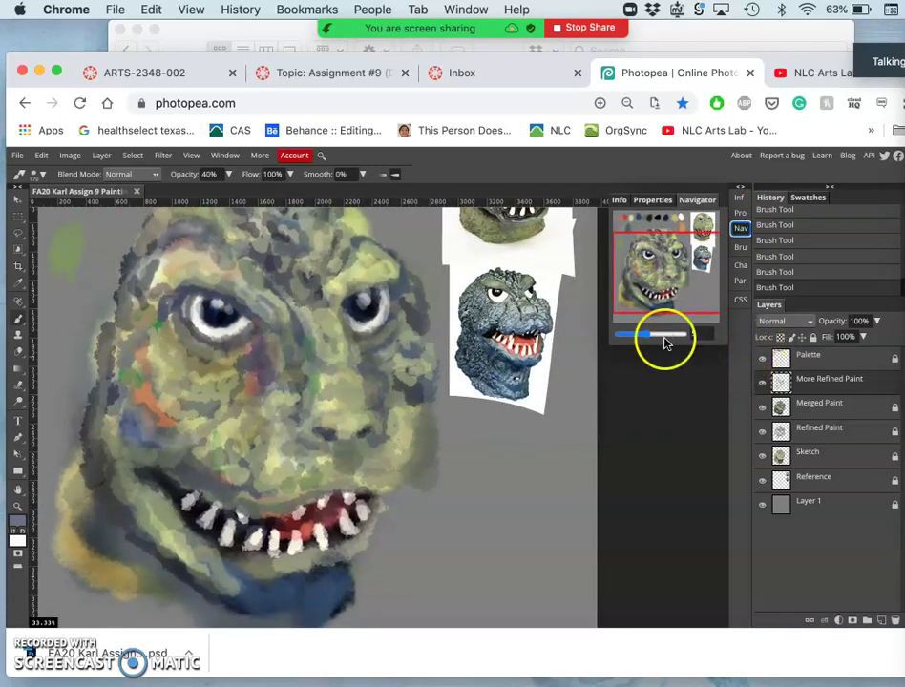
{"action": "scroll", "coordinate": [446, 389], "scroll_direction": "up", "scroll_amount": 3}
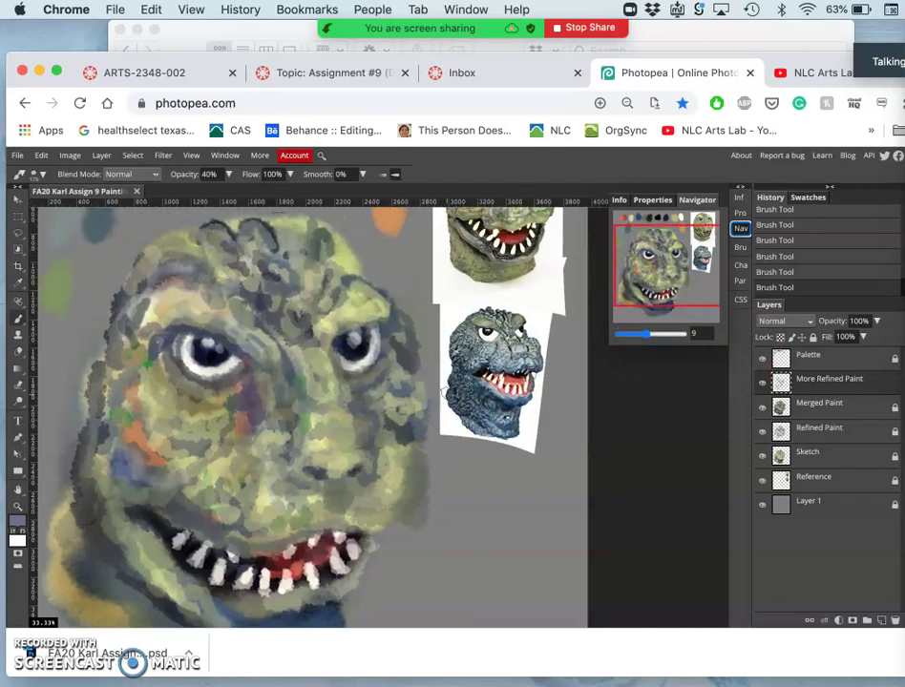